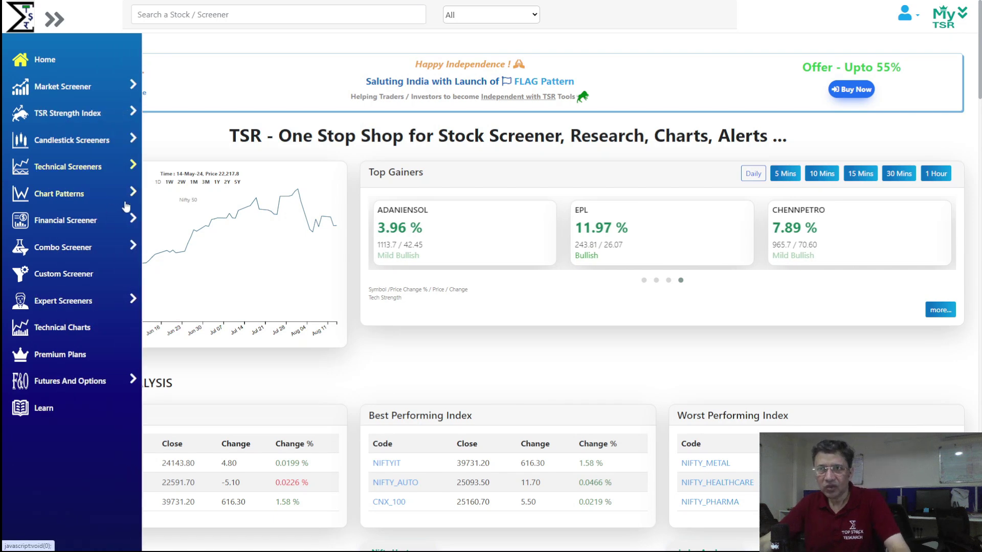
Step: Open the Rounding Bottom screener for EOD Daily from the popular bullish chart patterns
click(90, 199)
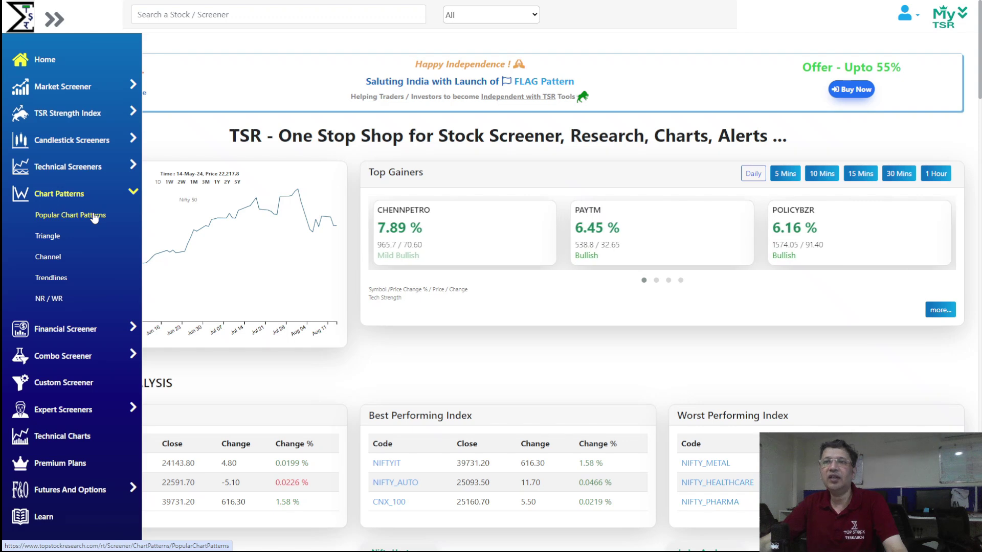
click(94, 215)
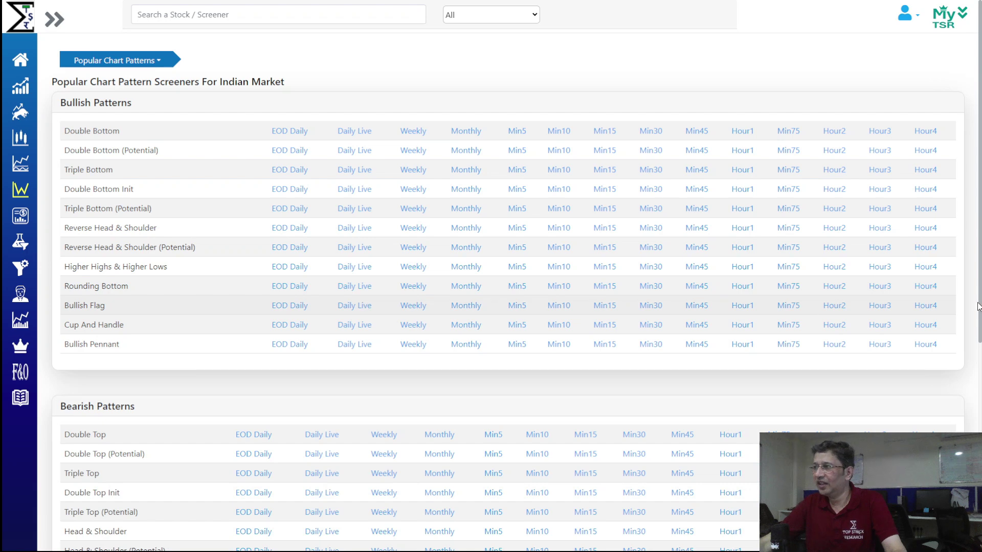
click(282, 289)
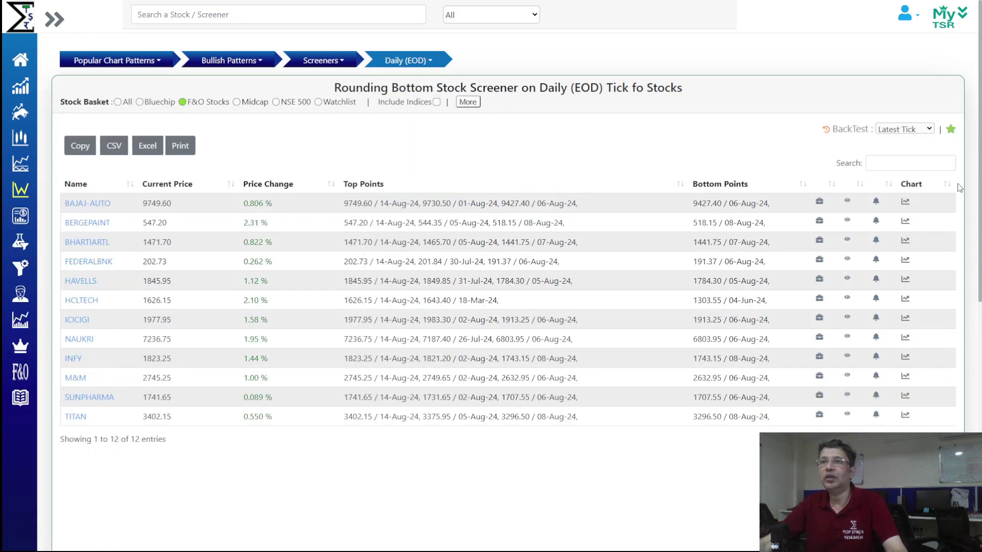
Step: Review the screened stocks' interactive charts from BAJAJ-AUTO through HCLTECH, showing HCLTECH's price history back past March 2024
click(905, 203)
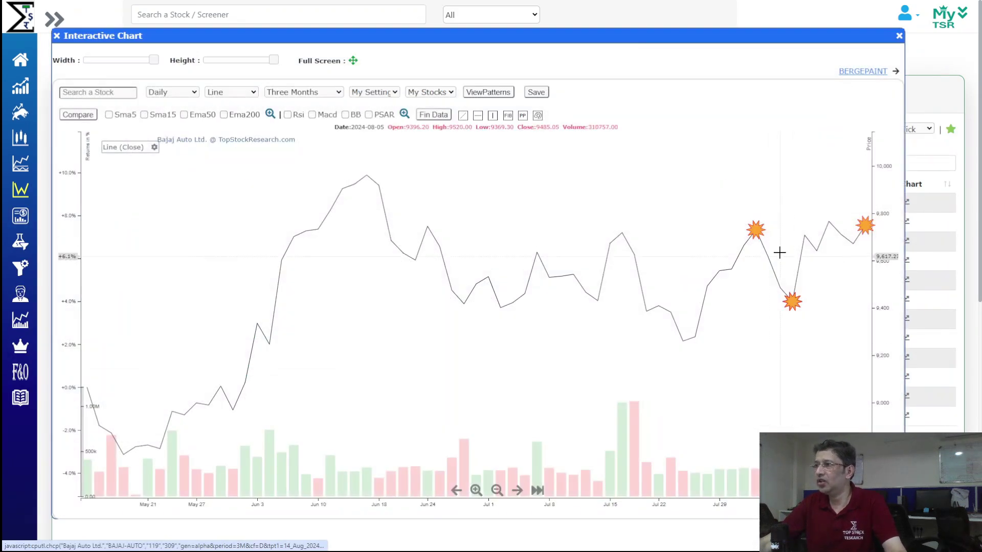
click(872, 72)
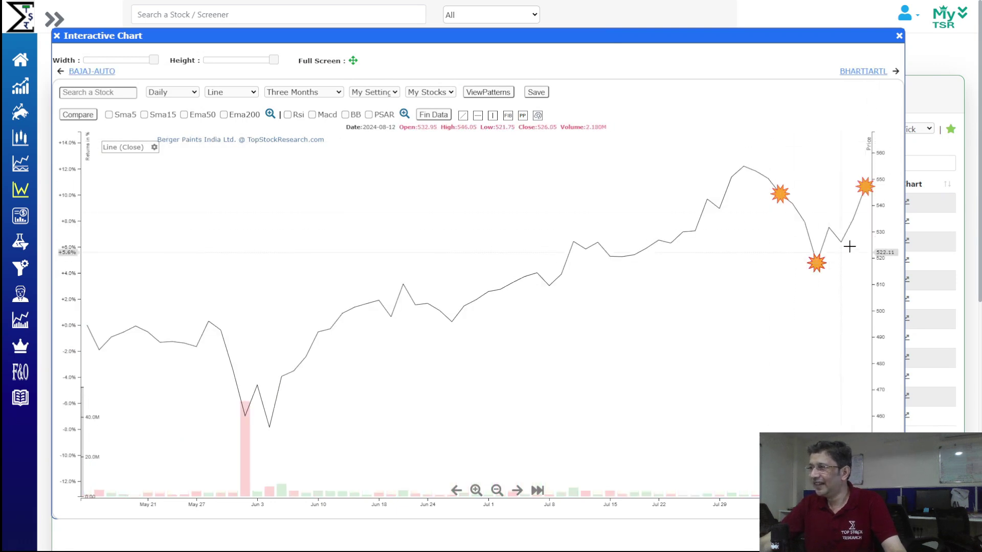
click(868, 75)
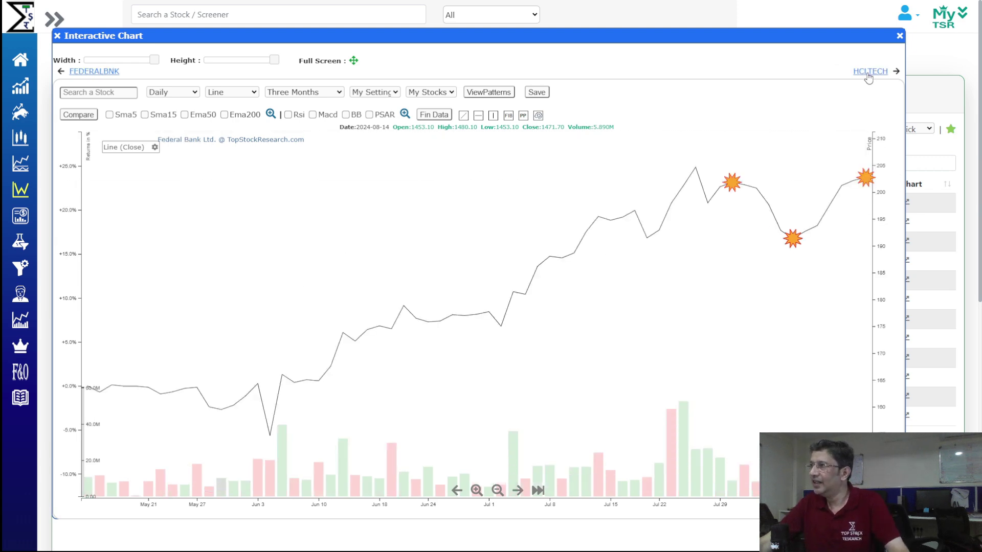
click(867, 73)
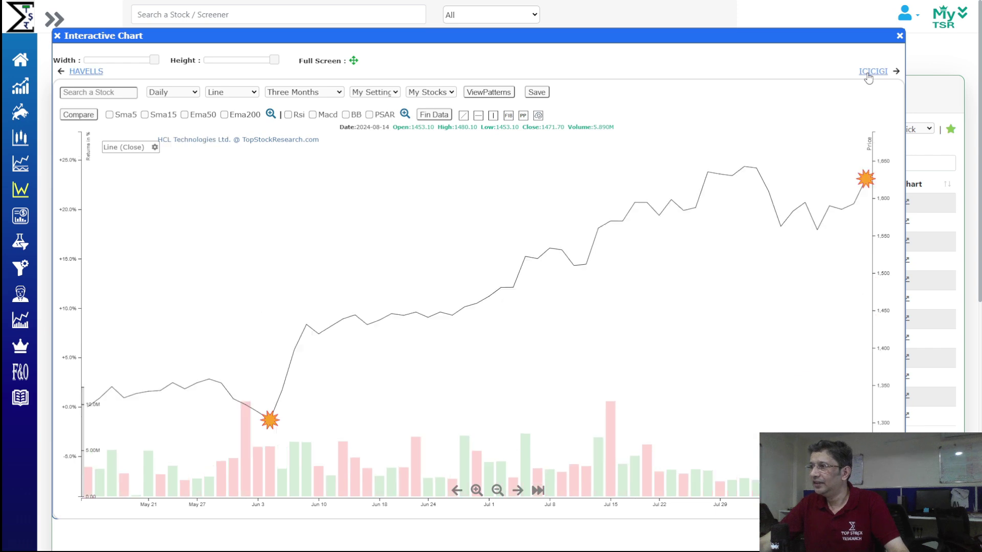
scroll(627, 270, down, 3)
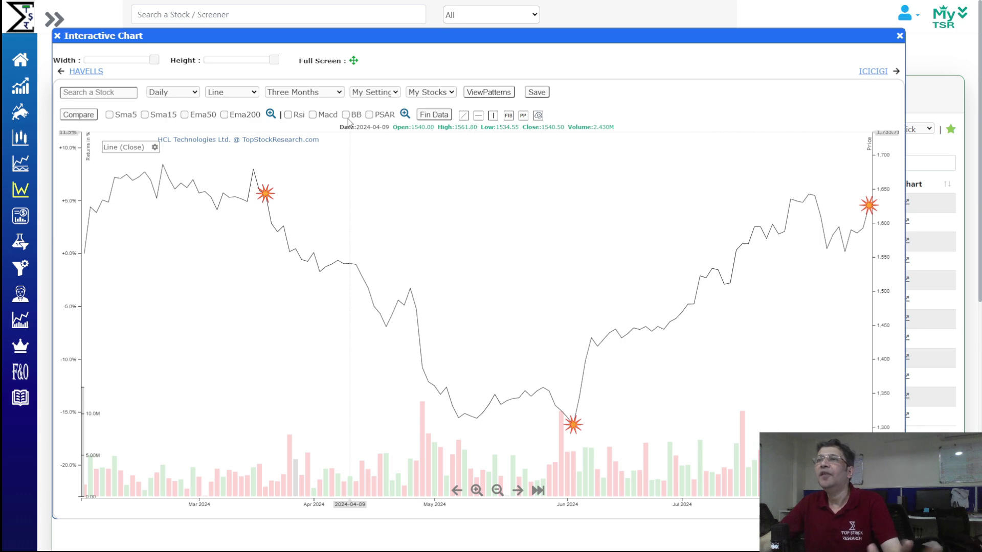
Step: Preview the HCLTECH chart in Candle style and return it to Line style
click(237, 91)
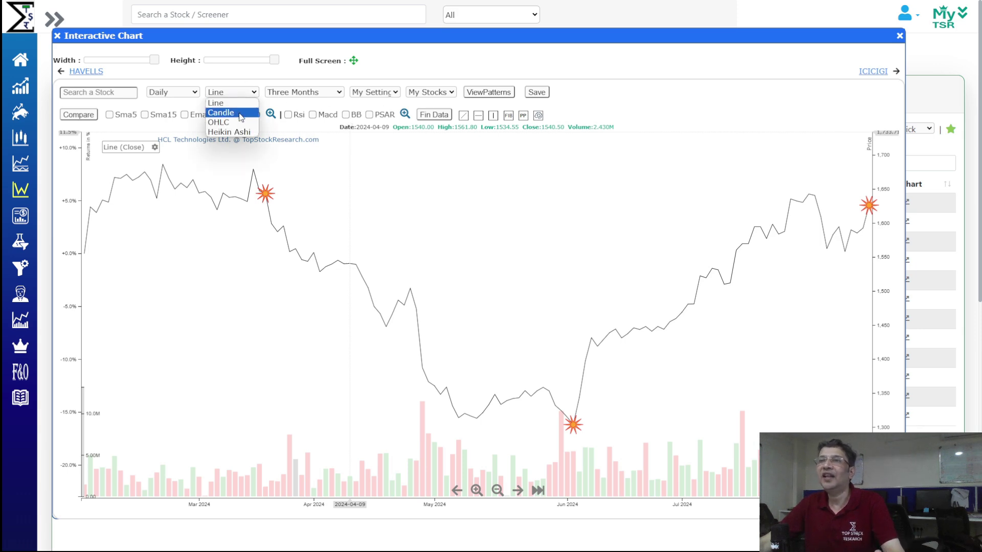
click(239, 108)
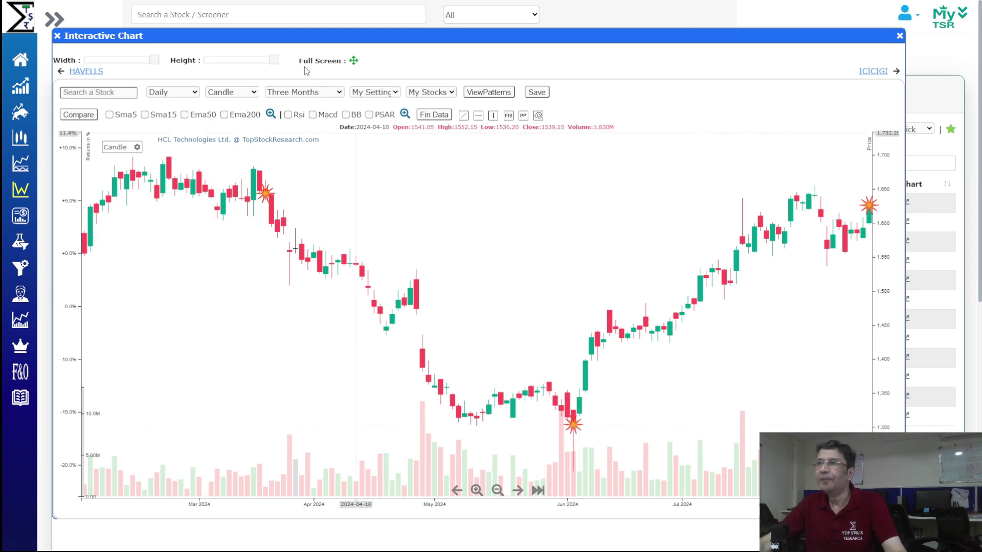
click(242, 93)
click(219, 102)
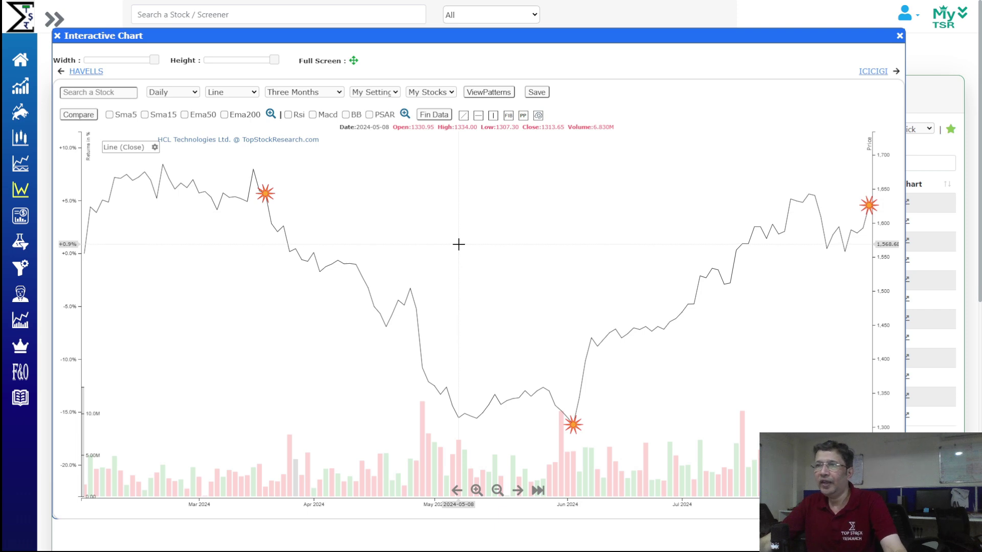
Step: Draw horizontal lines on the HCLTECH chart at about 1,686, 1,620 and 1,307 to mark the pattern's highs and bottom
scroll(458, 245, down, 2)
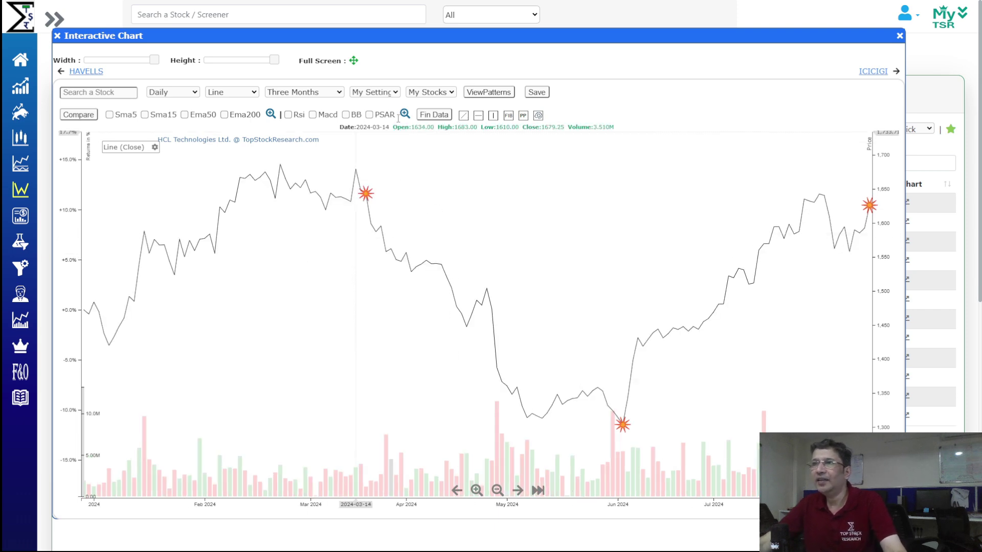
click(479, 115)
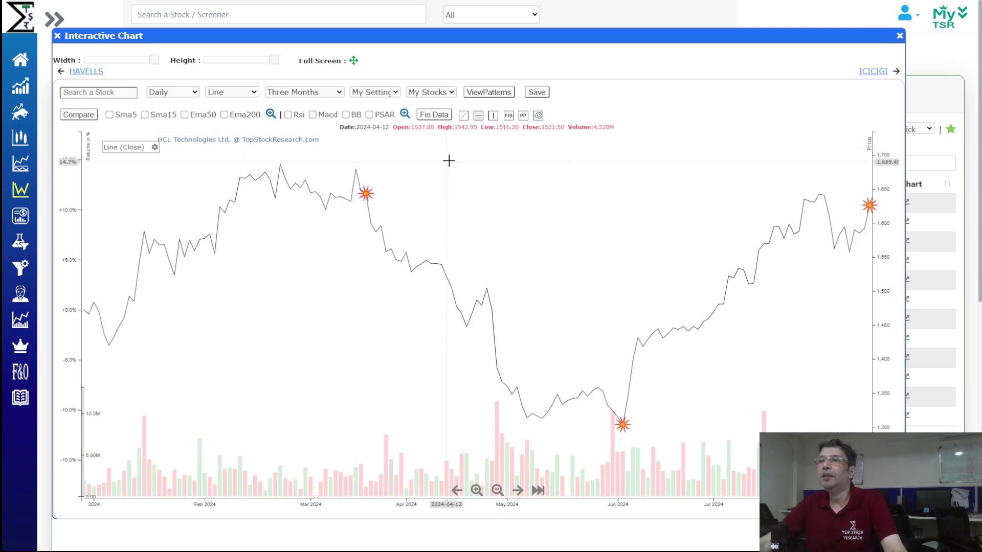
click(445, 164)
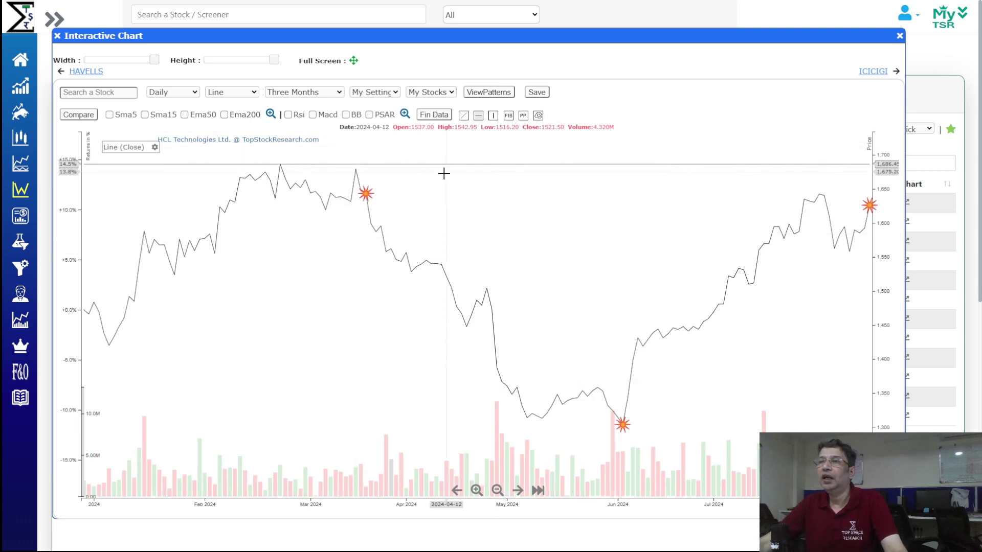
click(443, 210)
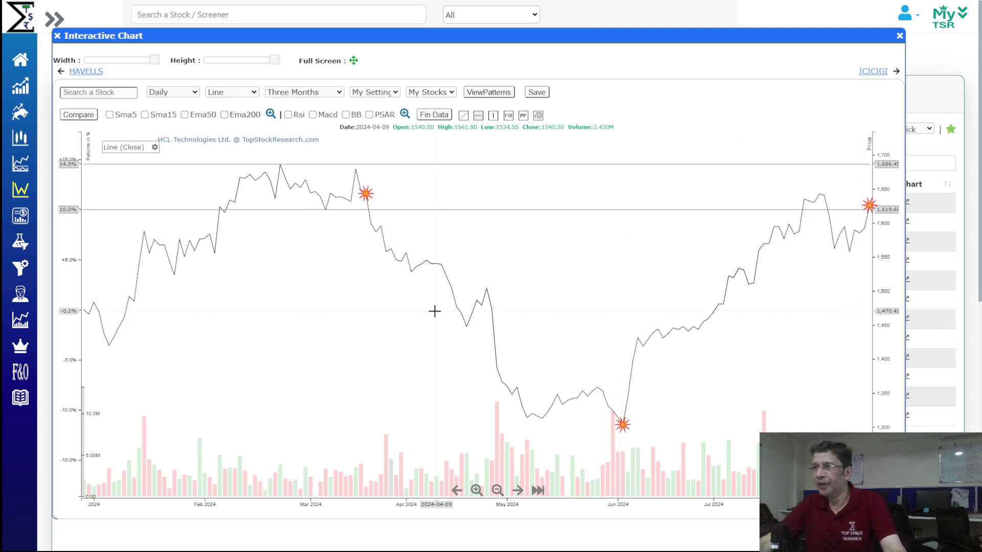
scroll(435, 311, down, 3)
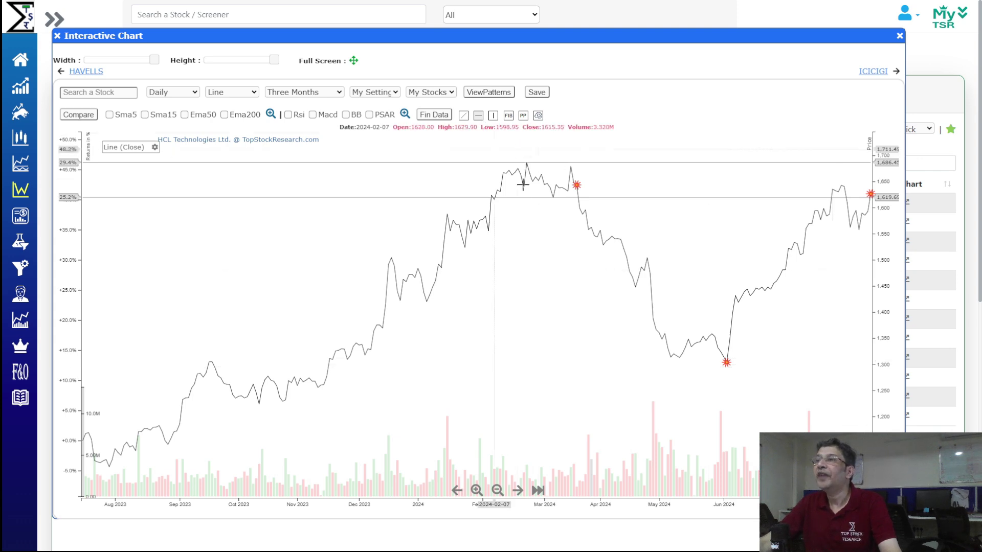
click(738, 361)
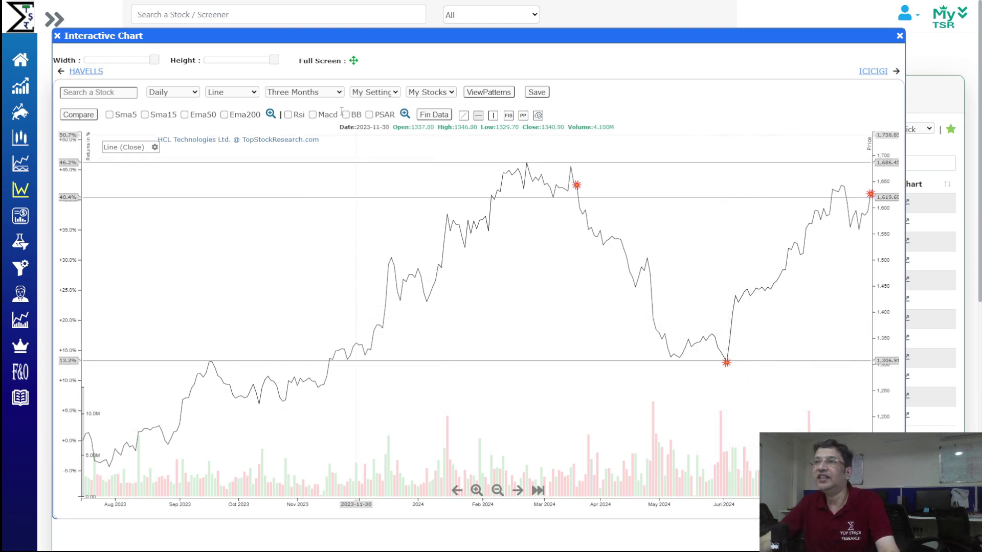
Step: Switch the marked HCLTECH chart to Candle style
click(246, 91)
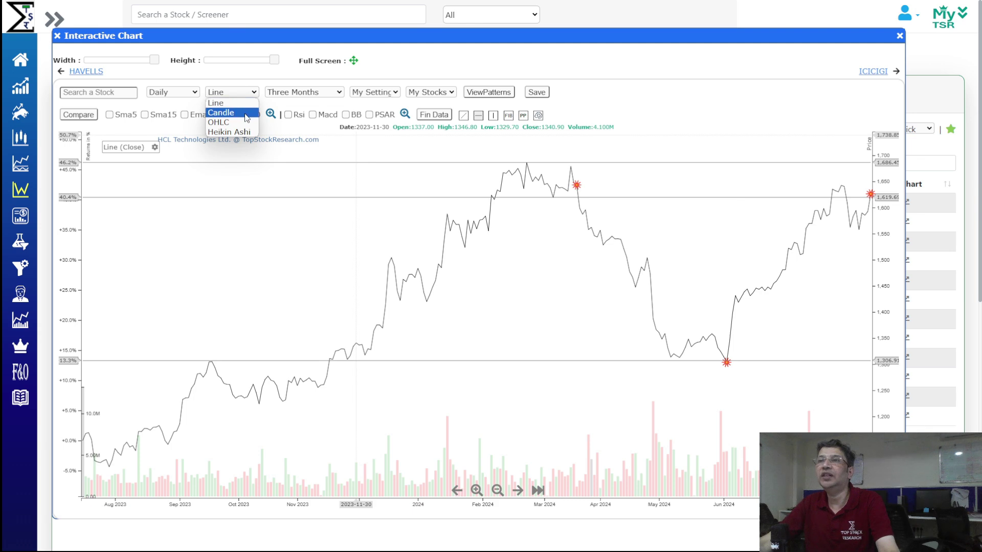
click(221, 111)
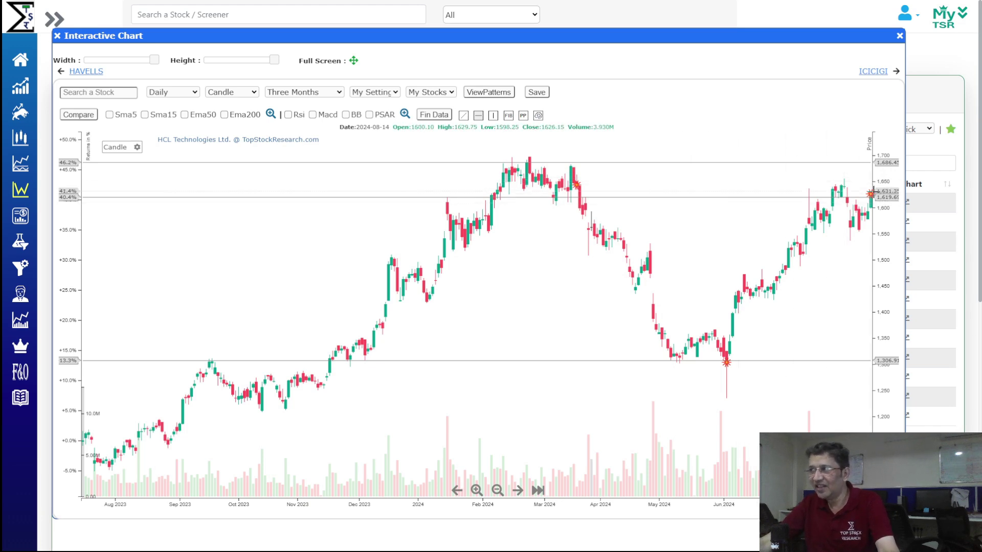
mouse_move(33, 521)
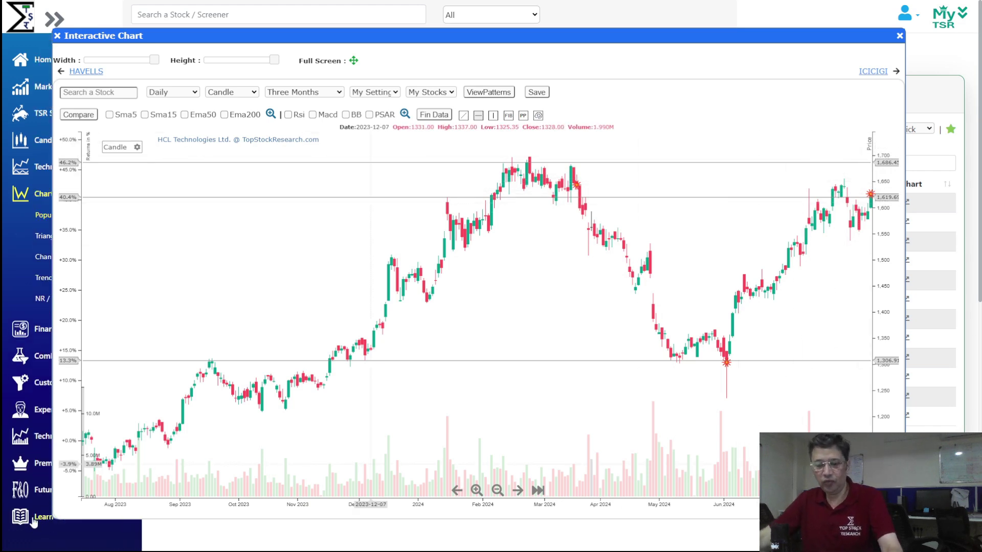
Step: Review the remaining F&O stock charts from ICICIGI through TITAN and close the interactive chart
click(880, 73)
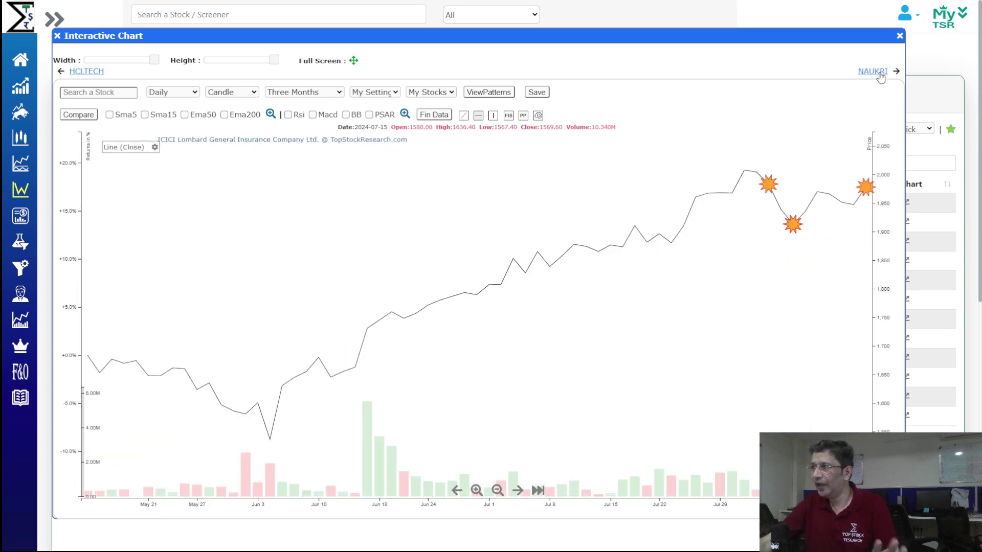
click(880, 73)
click(880, 73)
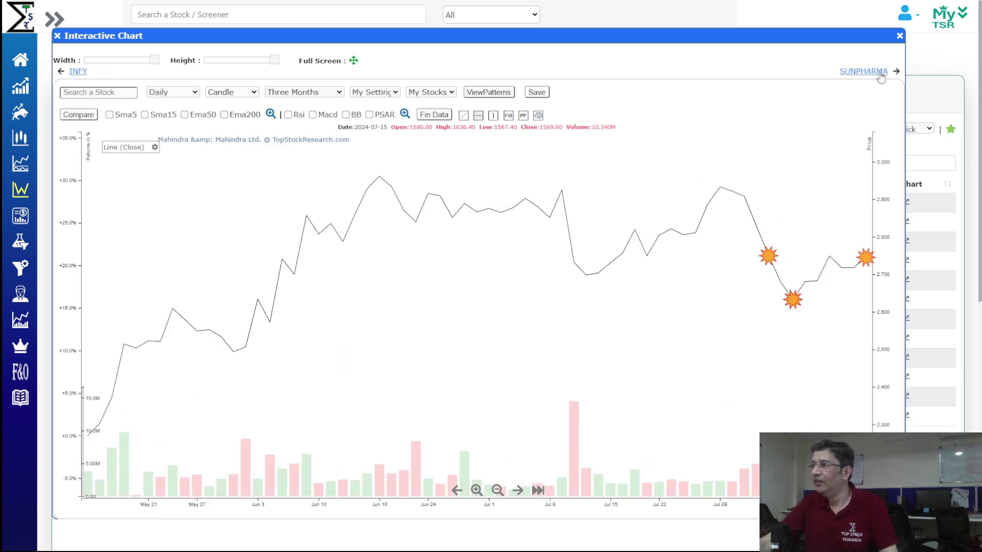
click(880, 73)
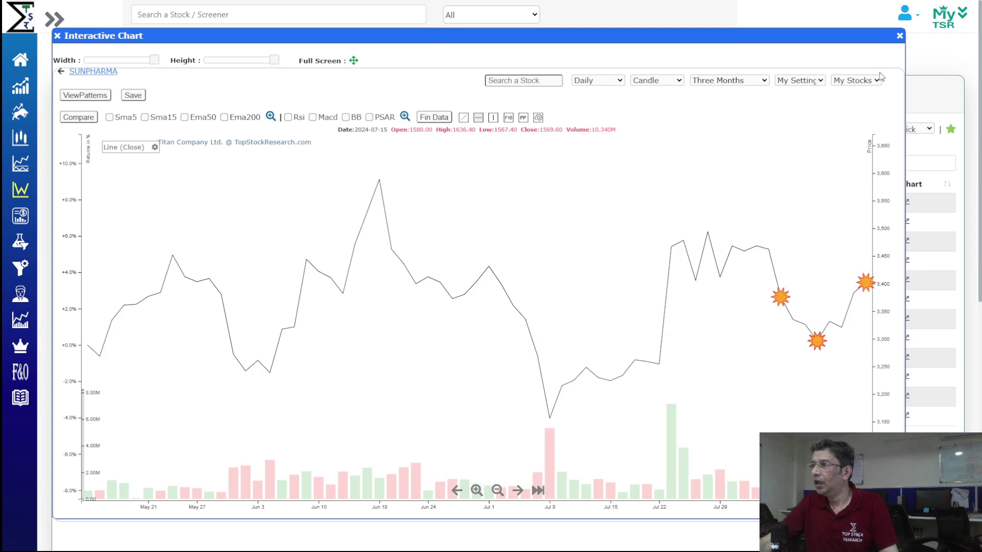
click(899, 36)
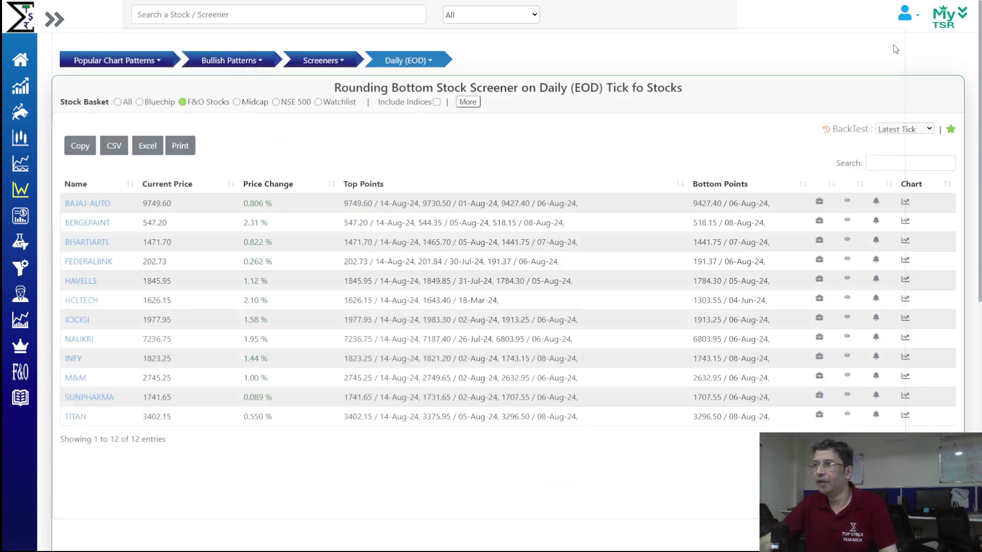
Step: Set the screener's stock basket to NSE 500 and review the charts from ANURAS through CHOLAHLDNG
click(293, 106)
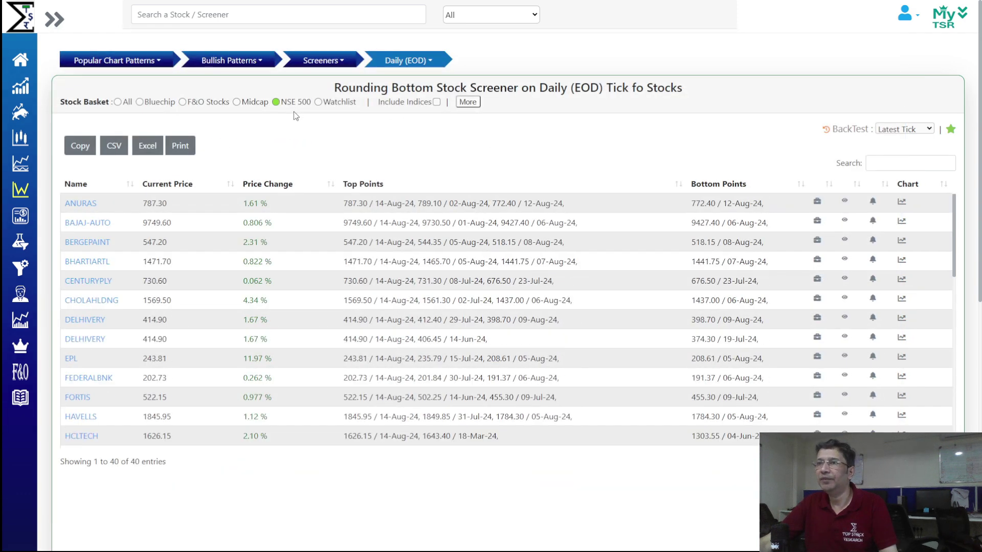
click(902, 205)
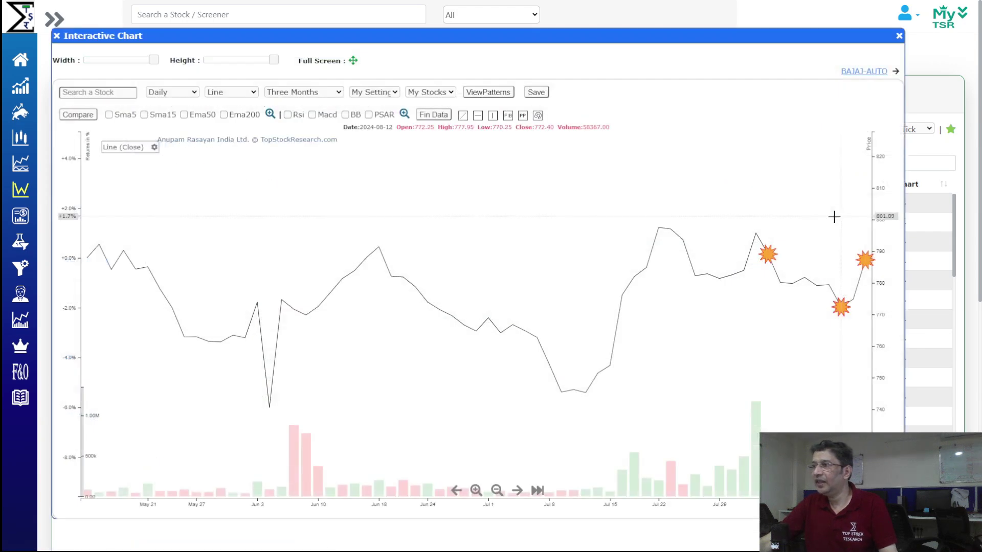
click(864, 72)
click(864, 72)
click(864, 72)
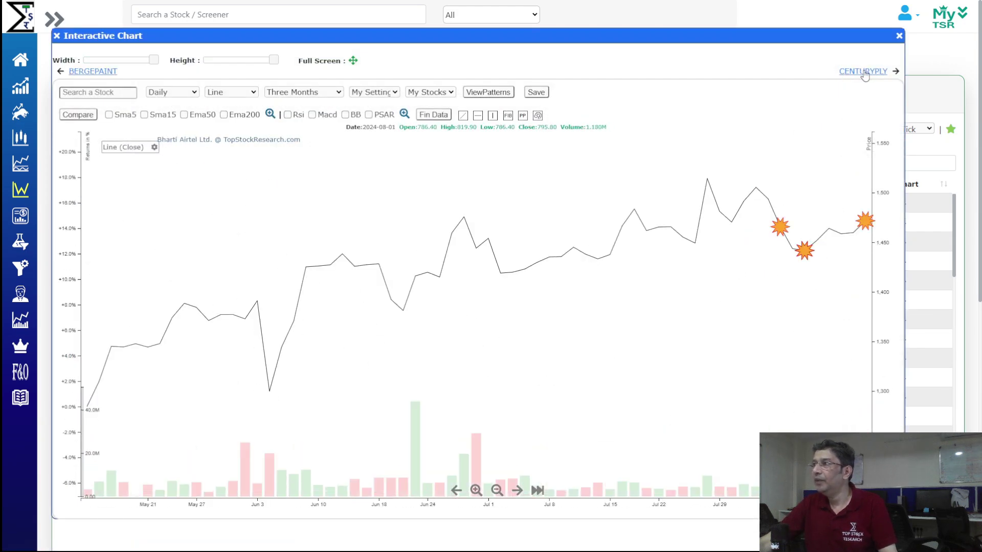
click(864, 72)
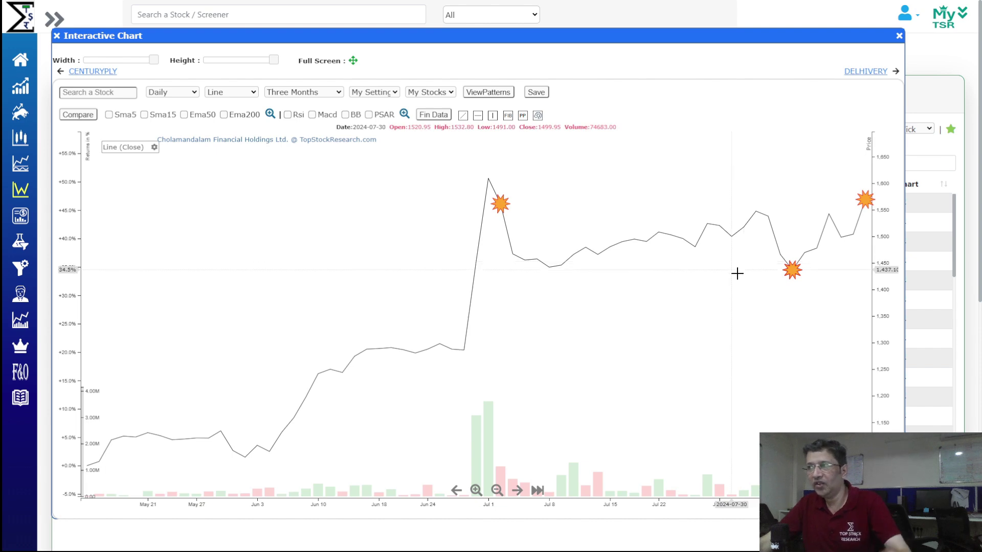
Step: Draw a horizontal line at about 415.6 on the second DELHIVERY chart, the one preceding EPL
click(873, 73)
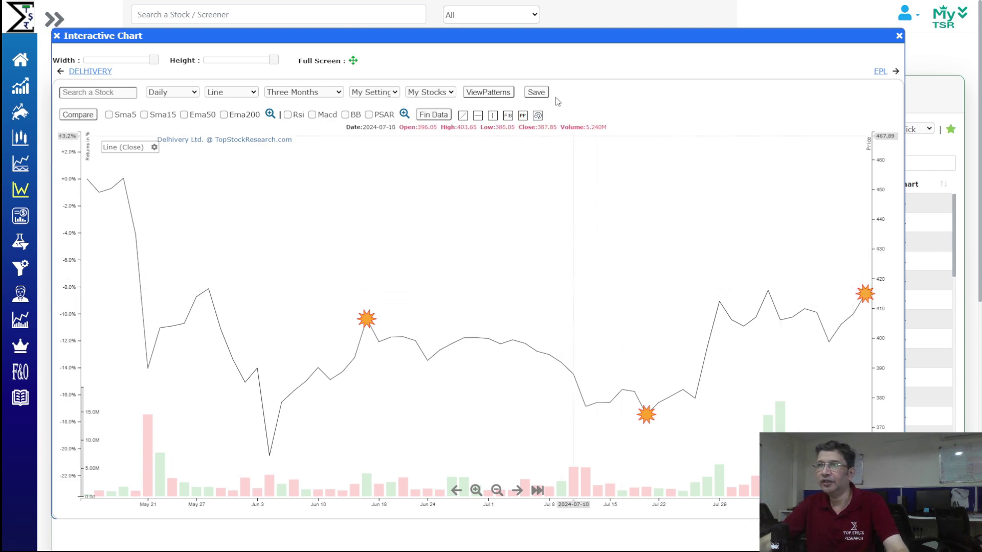
click(458, 292)
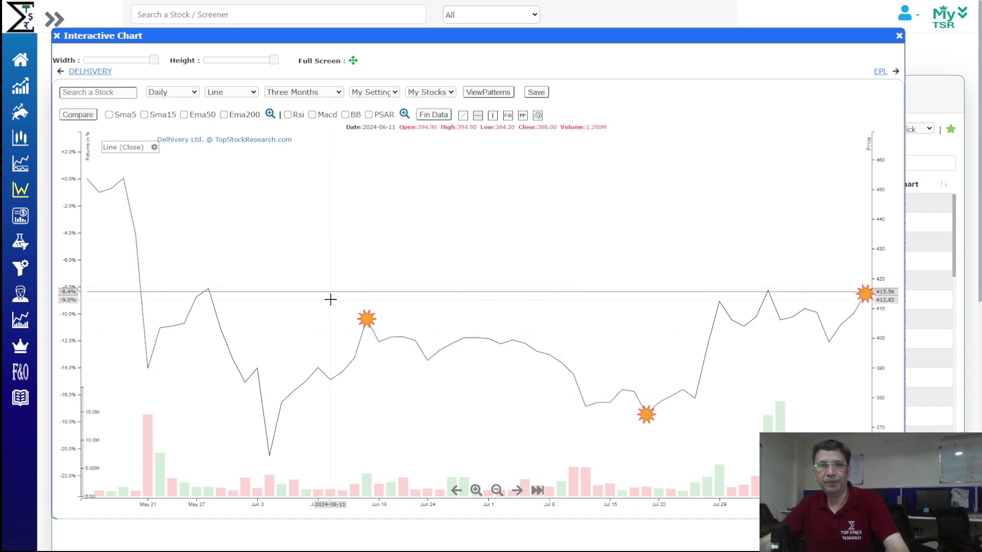
Step: Review the next NSE 500 rounding bottom charts from EPL through HCLTECH
click(879, 72)
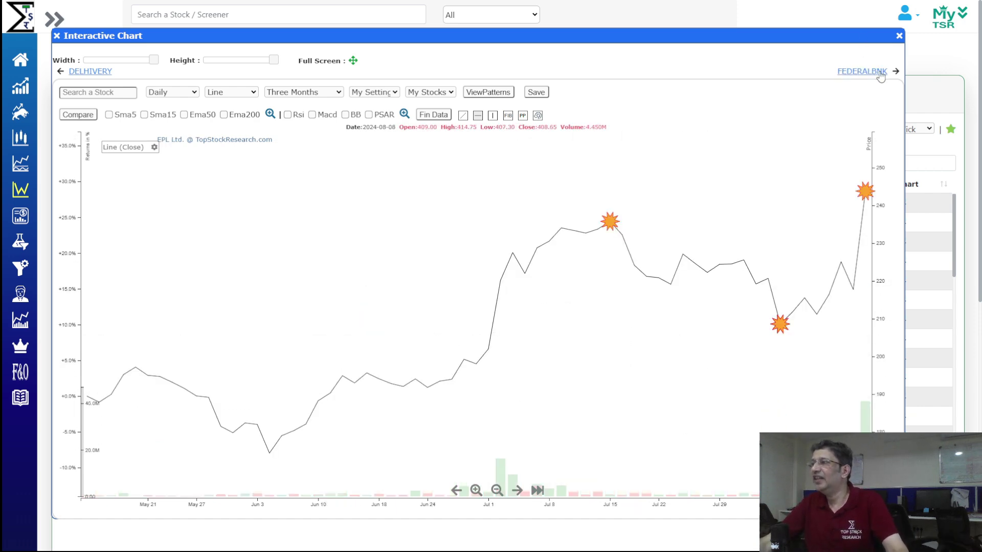
click(879, 72)
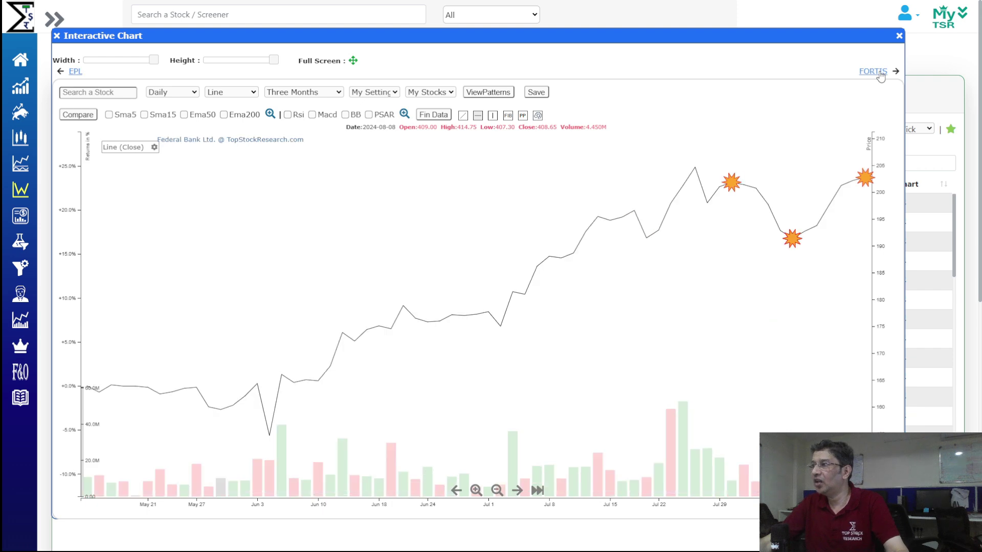
click(880, 73)
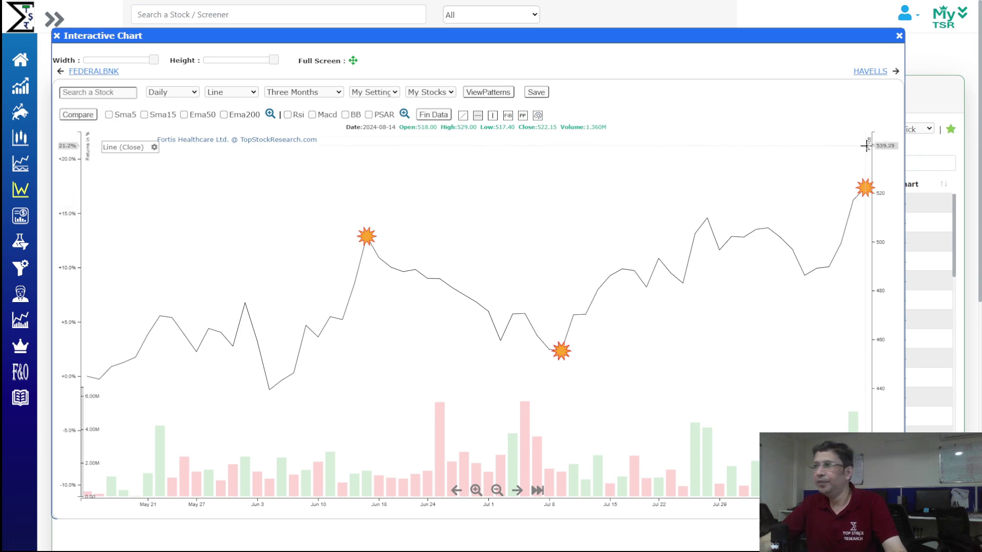
click(875, 72)
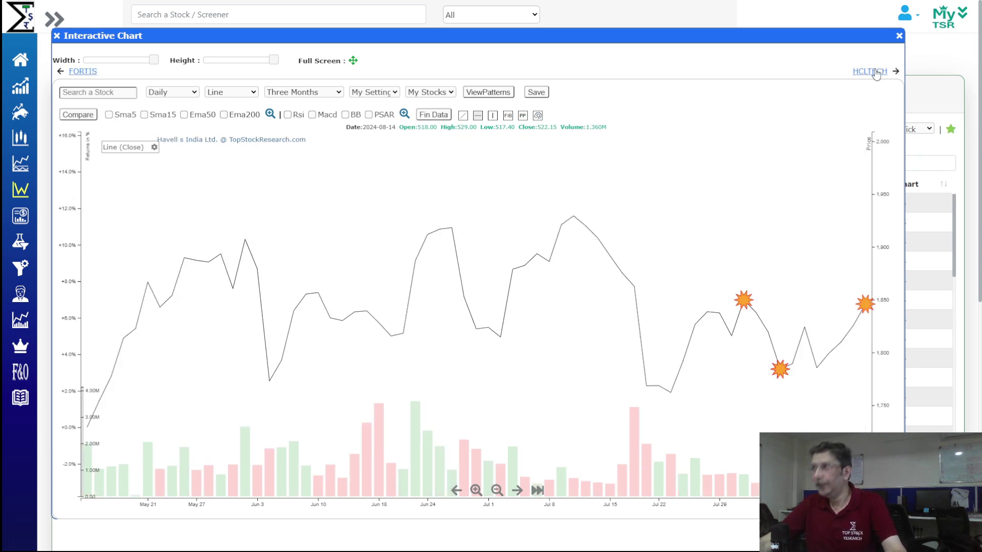
click(875, 72)
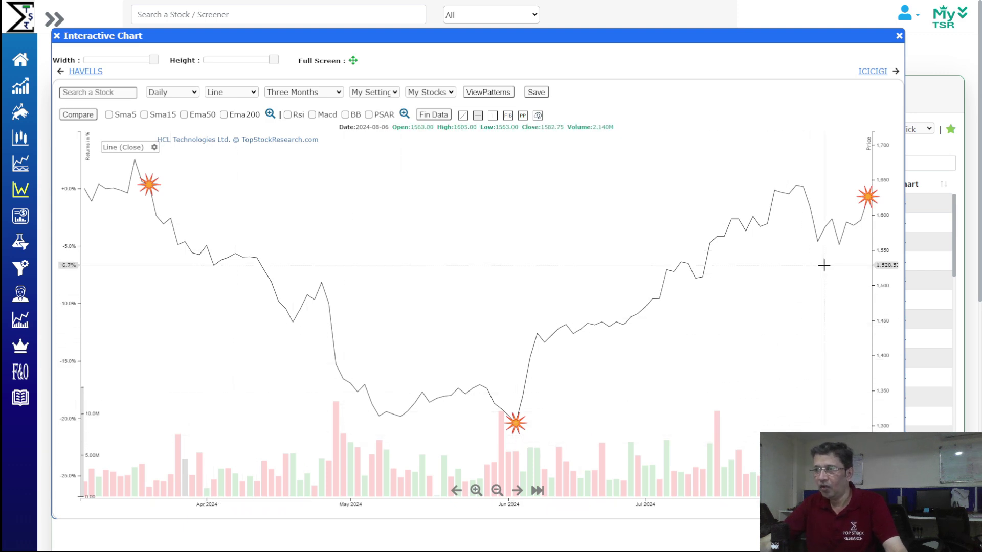
Step: Draw horizontal lines at about 1,313.9 and 1,282.1 on the HCLTECH chart and close the interactive chart
scroll(751, 340, down, 3)
scroll(731, 365, down, 2)
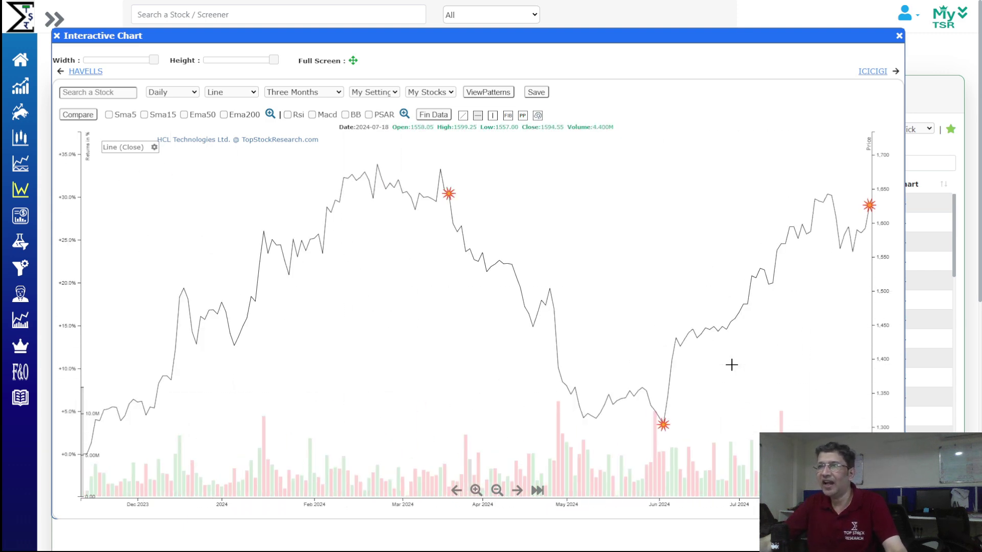
scroll(678, 432, down, 2)
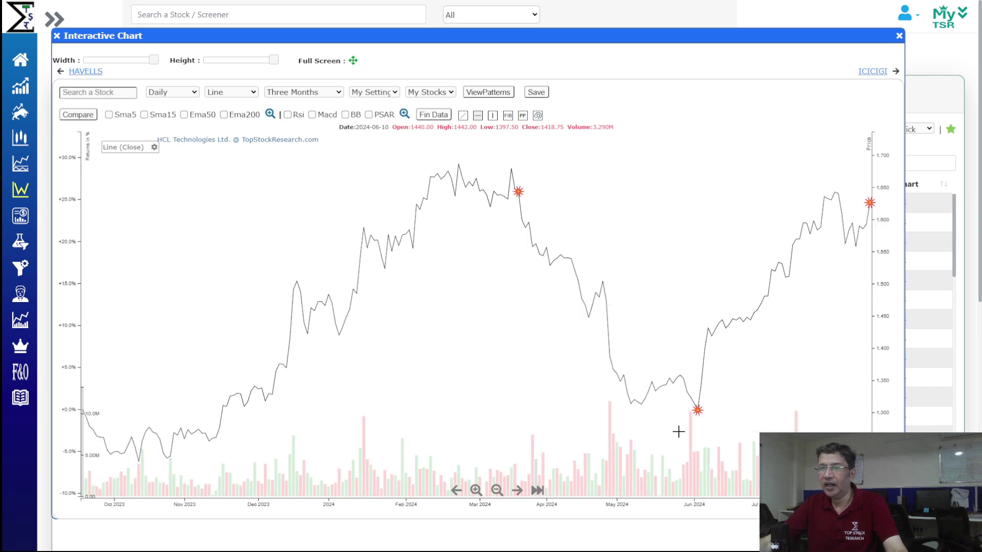
click(692, 404)
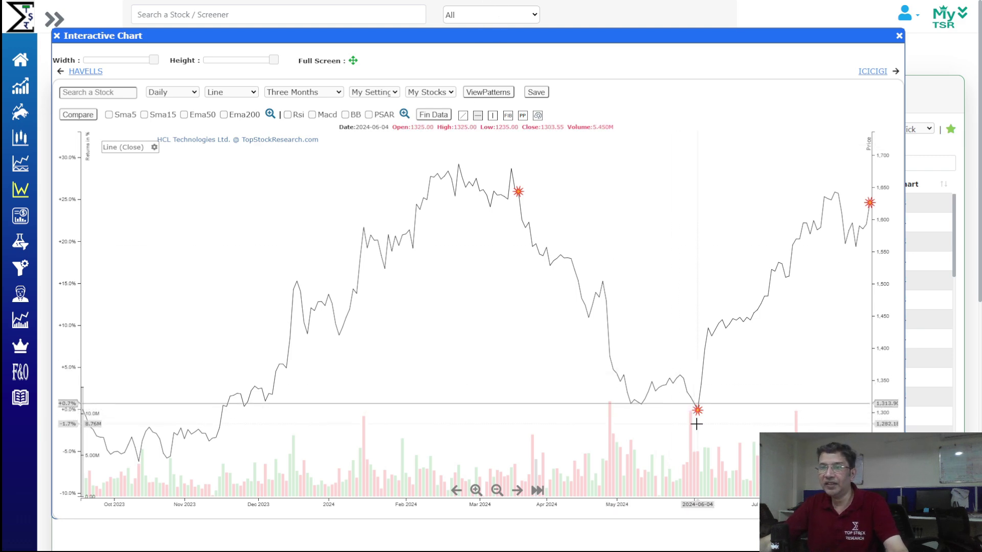
click(697, 423)
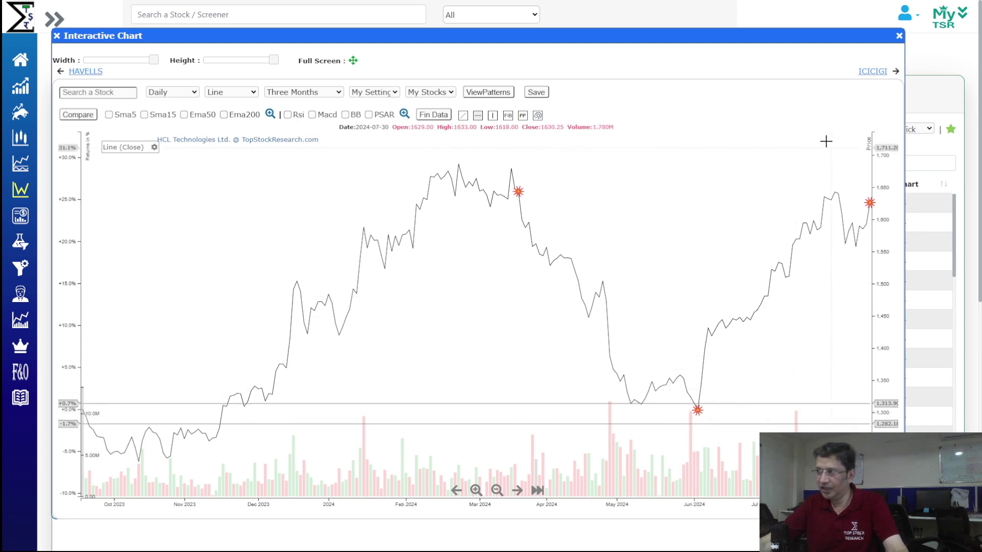
mouse_move(4, 377)
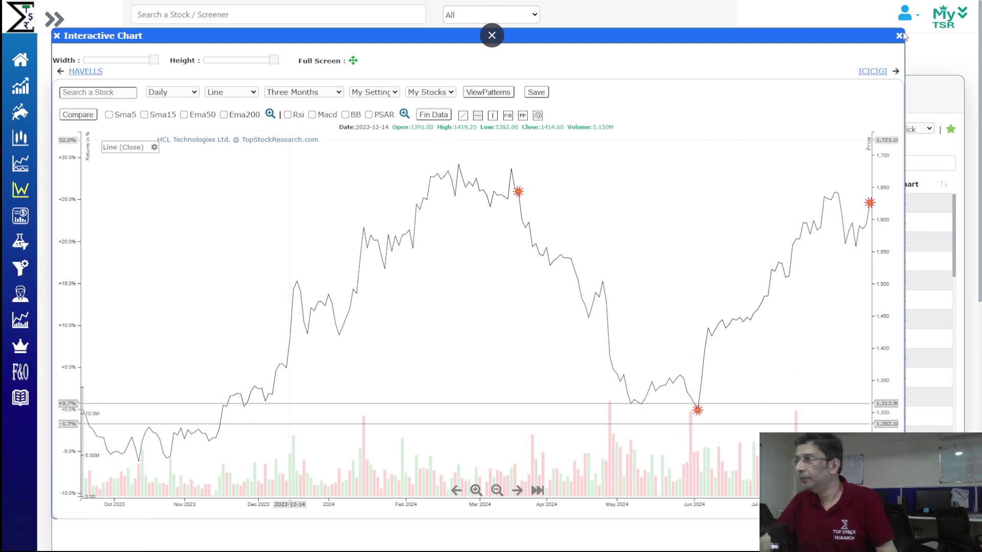
click(872, 72)
key(Escape)
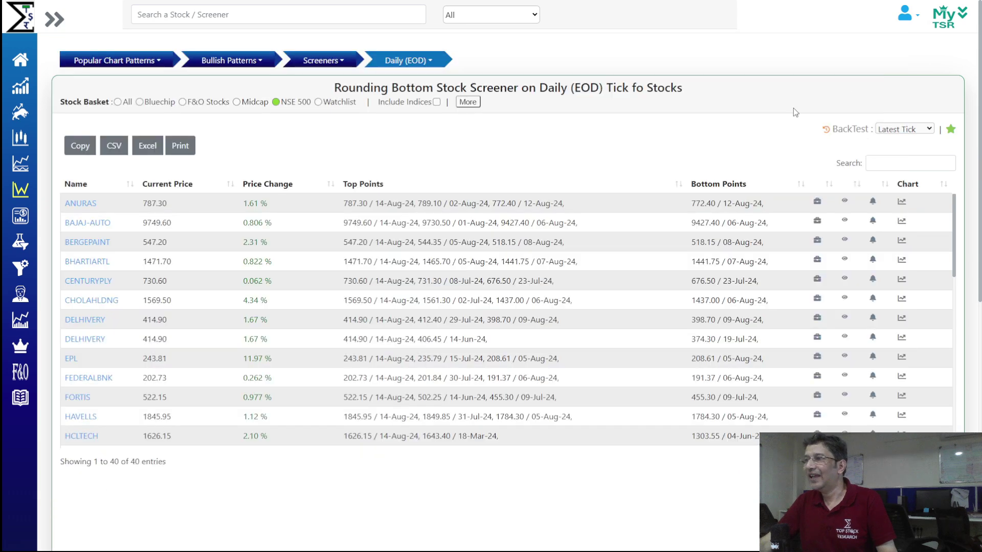
Step: Switch the rounding bottom screener to the Min30 timeframe and review the ASIANPAINT and AXISBANK charts
click(419, 64)
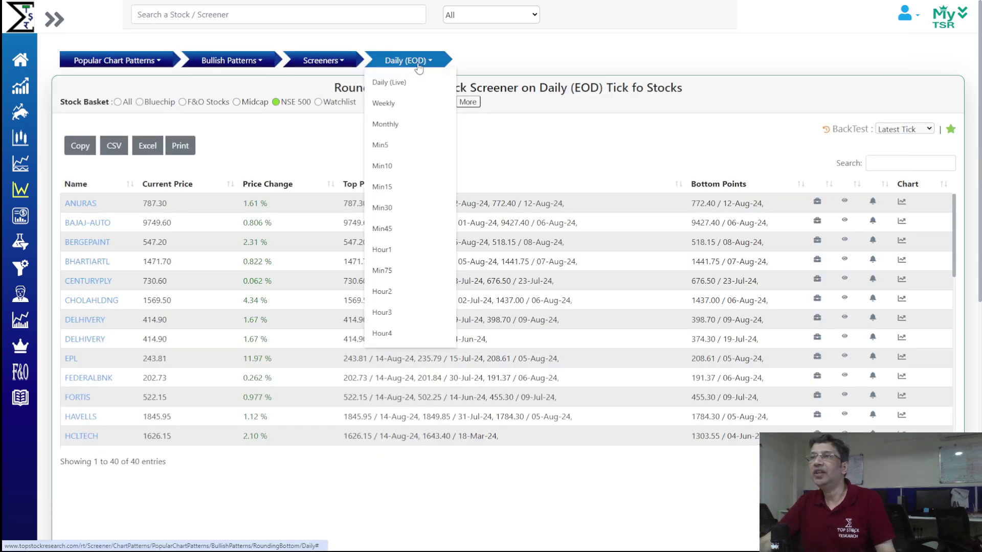
click(408, 210)
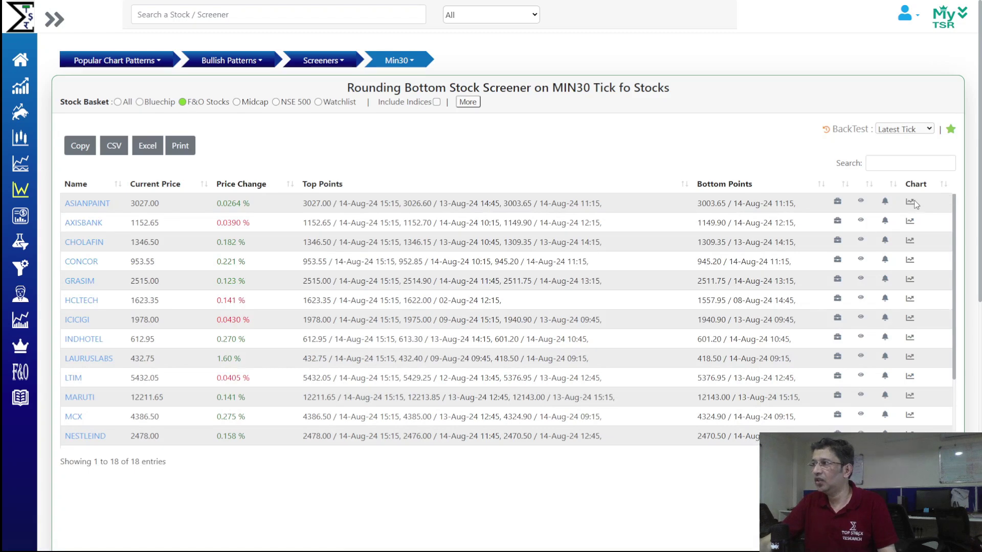
click(911, 203)
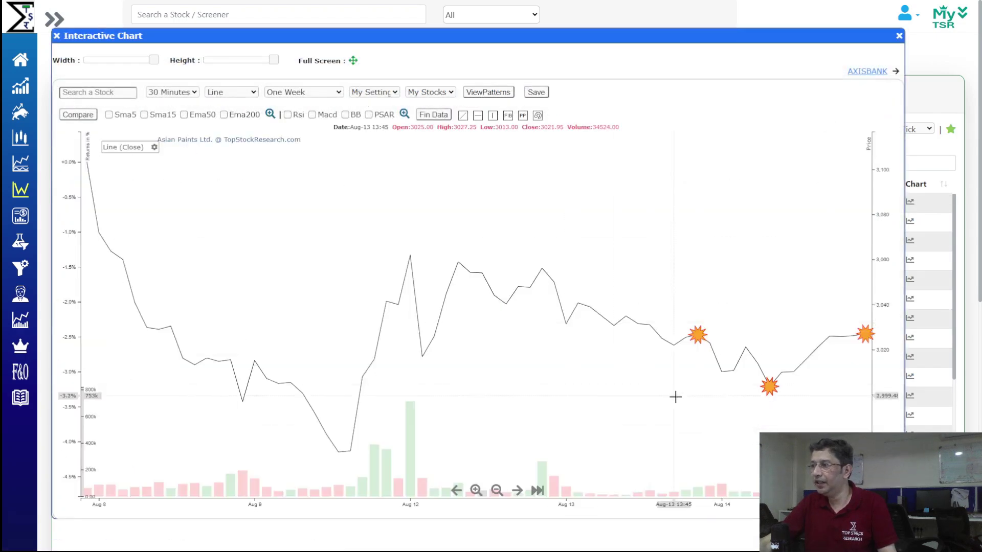
click(860, 74)
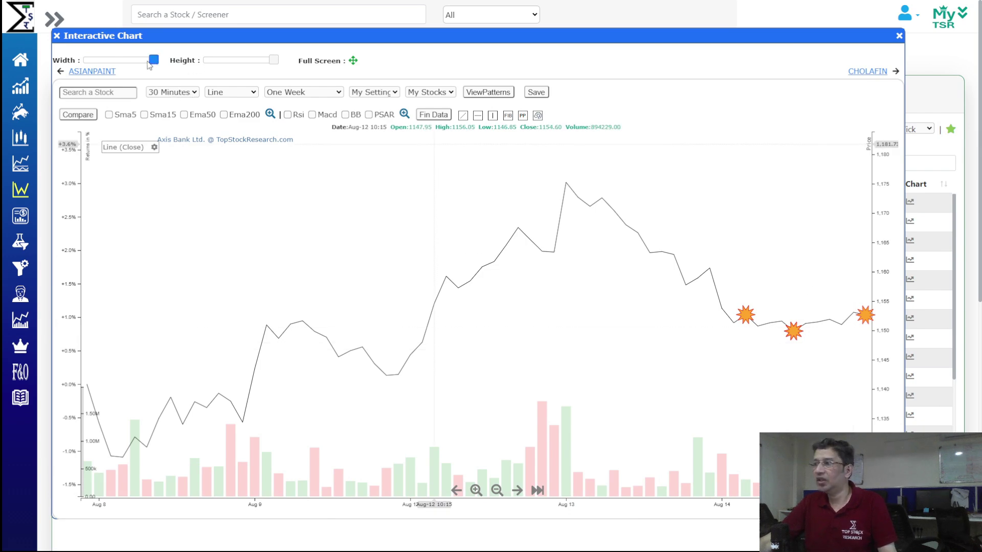
Step: Narrow the interactive chart and zoom in on the most recent part of the AXISBANK pattern
drag(149, 65, 95, 62)
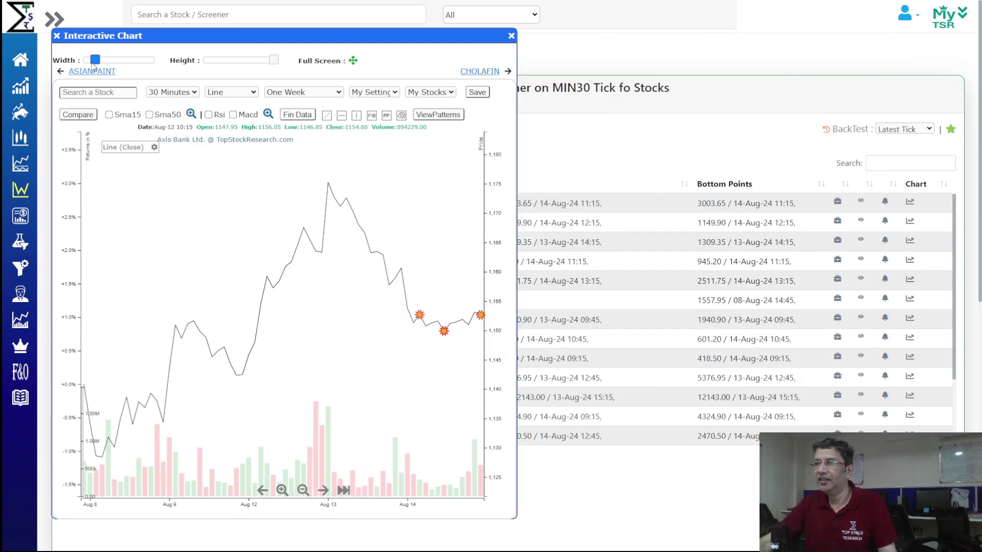
click(281, 491)
click(343, 491)
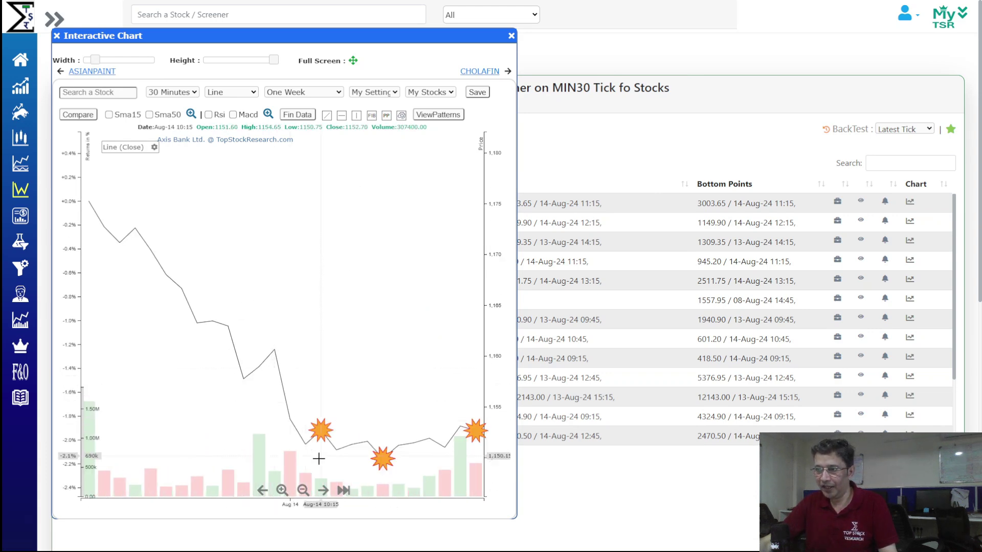
Step: Move on to the CHOLAFIN chart, widen the interactive chart, and go back to ASIANPAINT
click(482, 72)
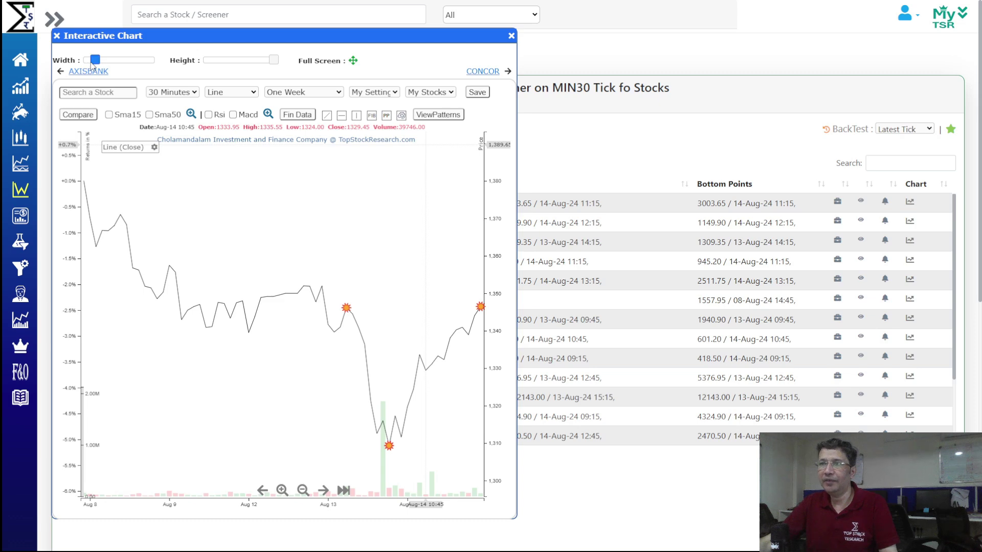
drag(94, 60, 141, 60)
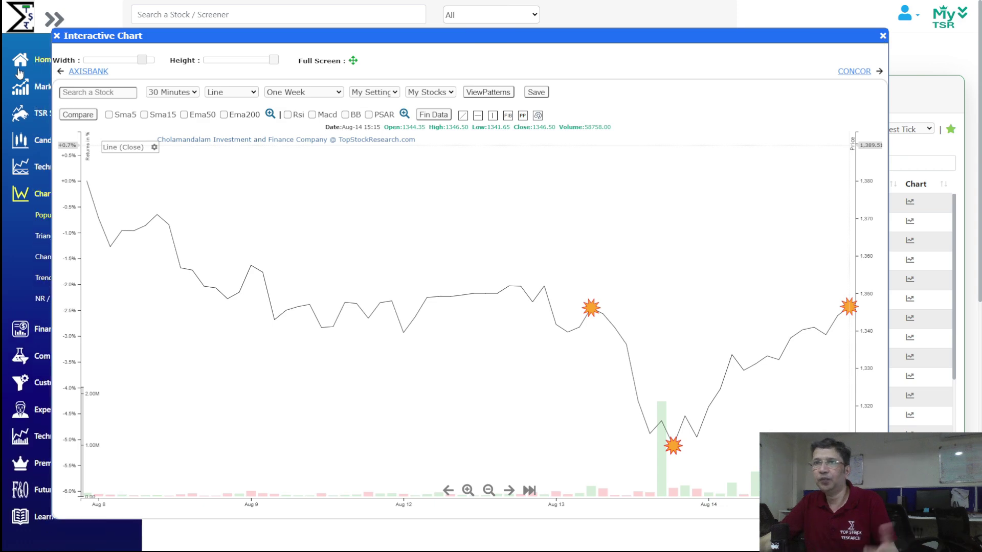
click(71, 71)
click(71, 72)
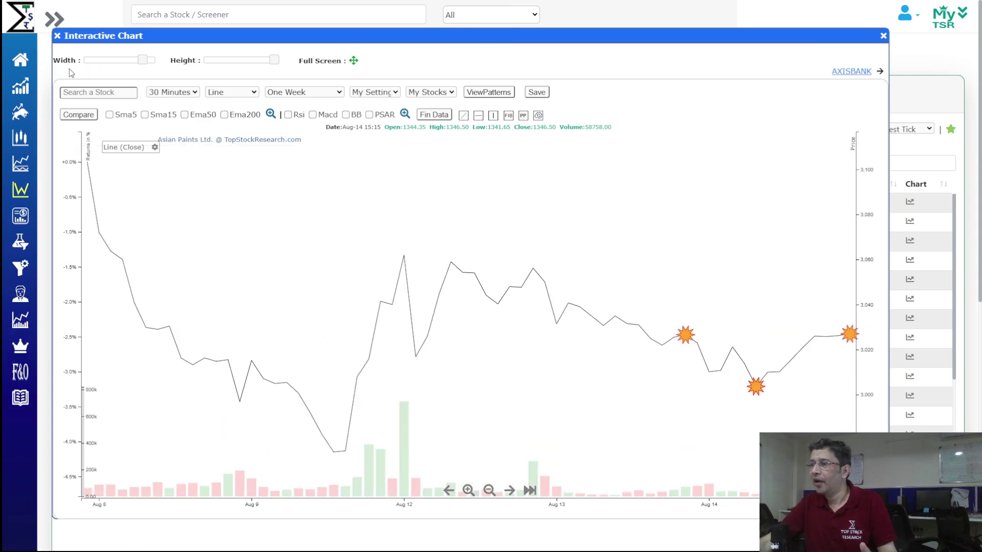
Step: Review the 30-minute rounding bottom charts from AXISBANK through ICICIGI and close the interactive chart
click(877, 73)
click(870, 73)
click(868, 73)
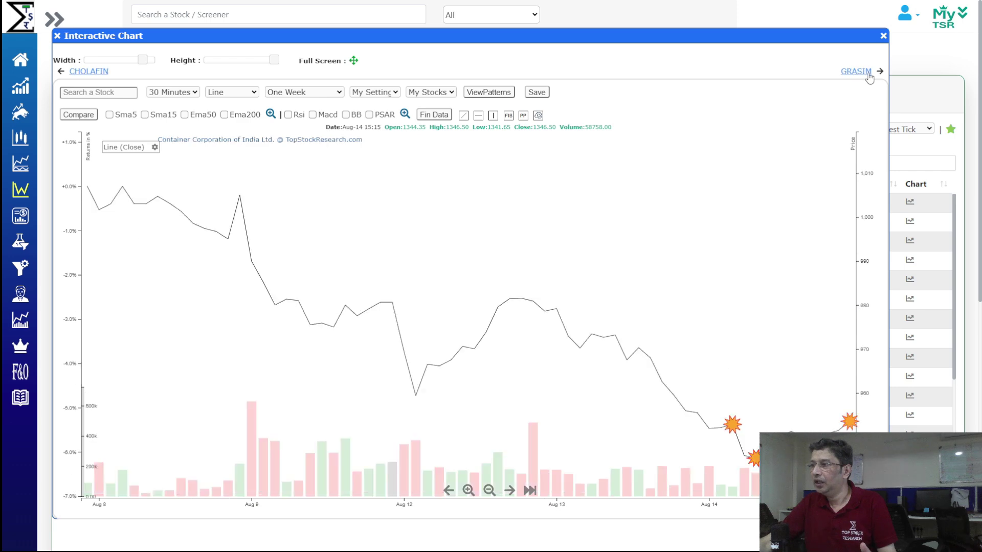
click(868, 73)
click(868, 73)
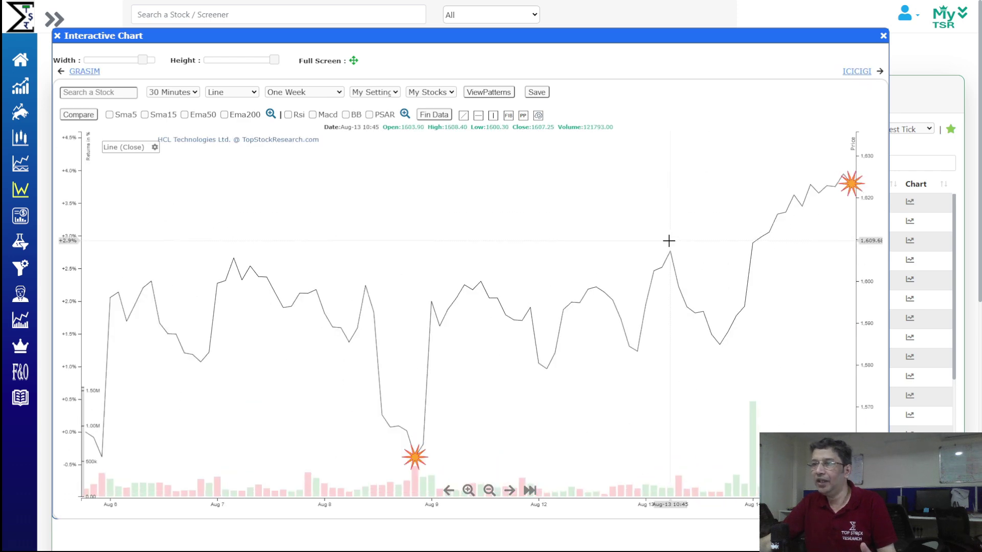
click(856, 72)
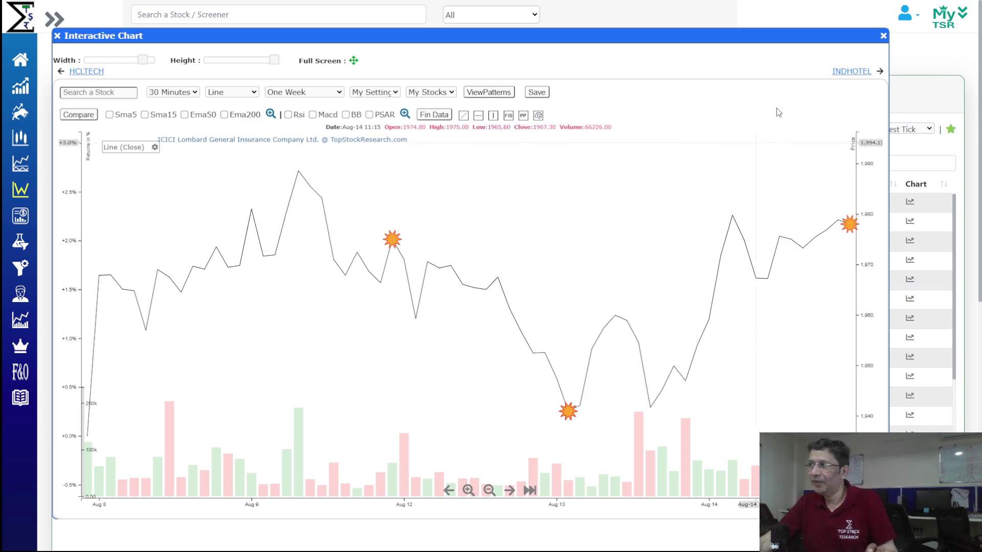
click(883, 36)
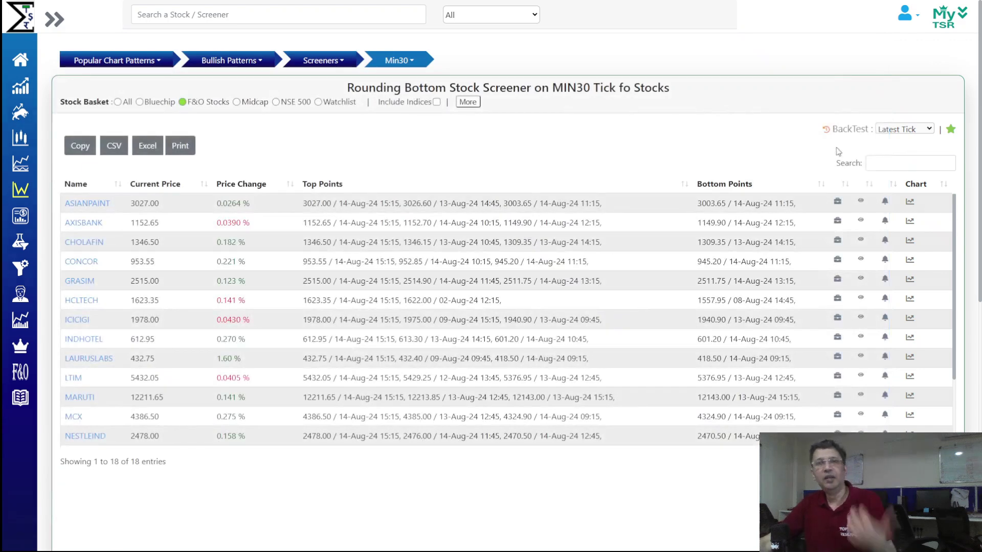
Step: Look through the BackTest tick options available for the 30-minute rounding bottom screener
click(899, 130)
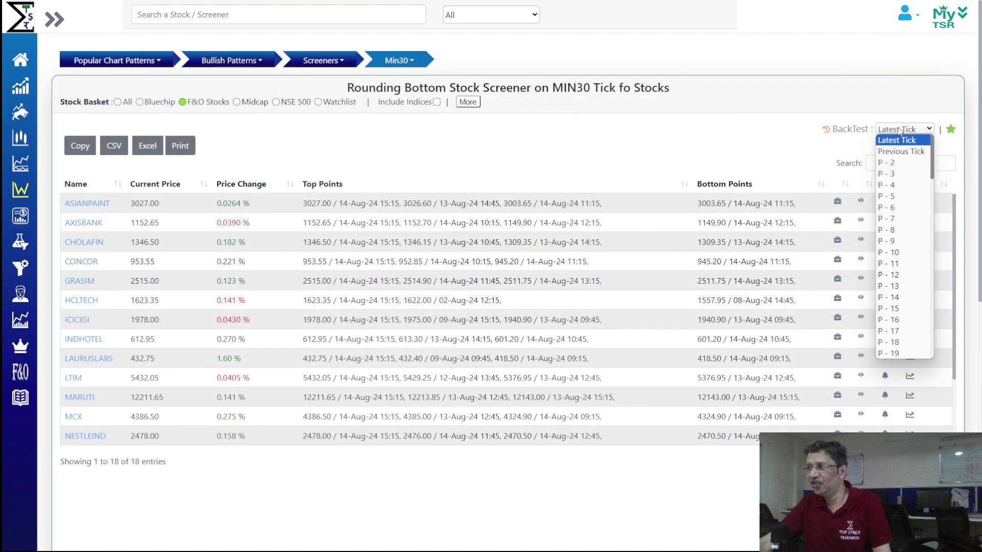
key(Up)
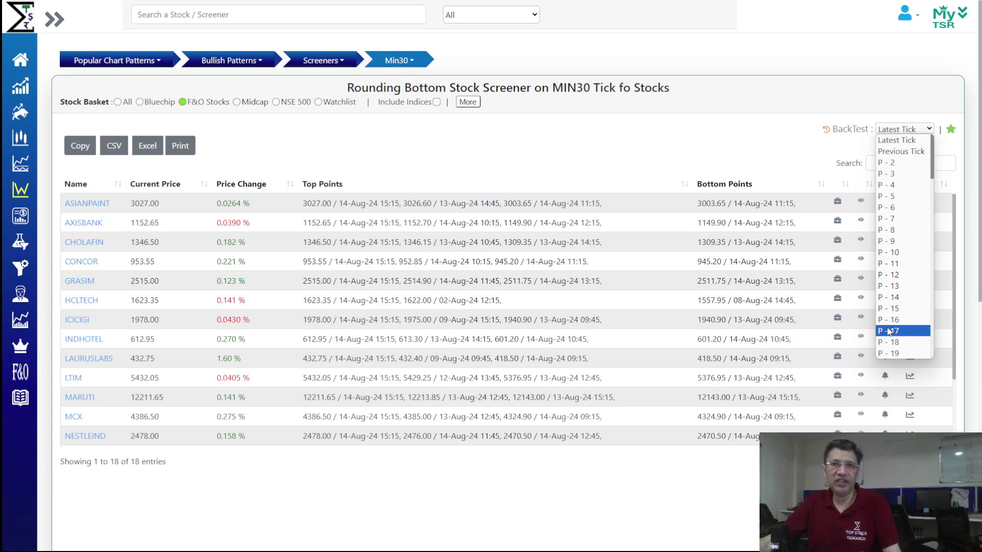
key(Escape)
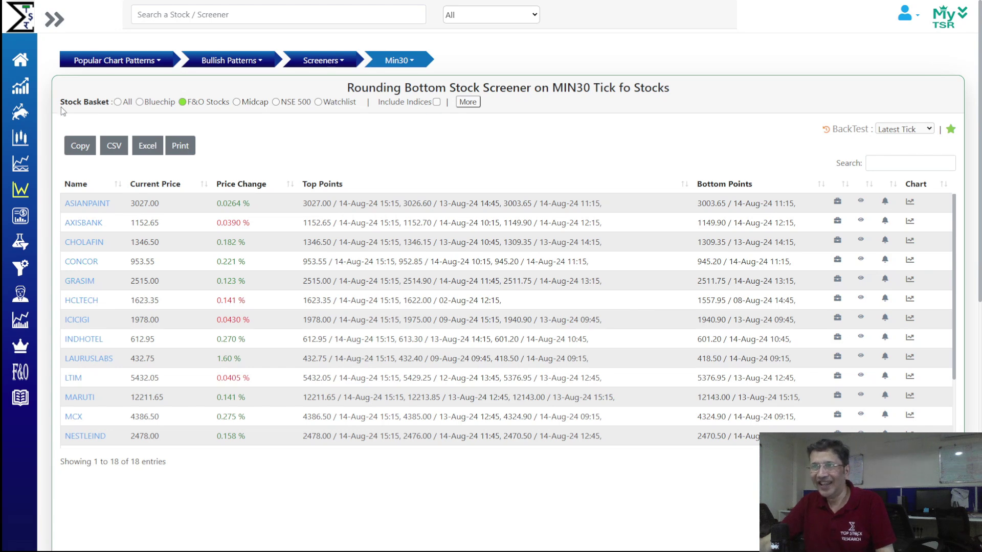
Step: Search the screeners for "round" and open the Rounding Top stock screener
click(236, 17)
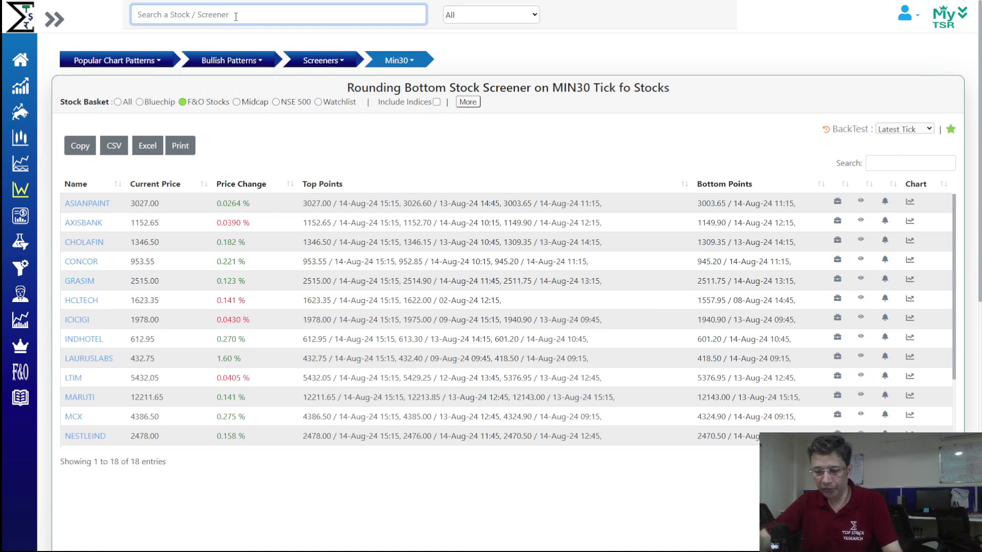
text(round)
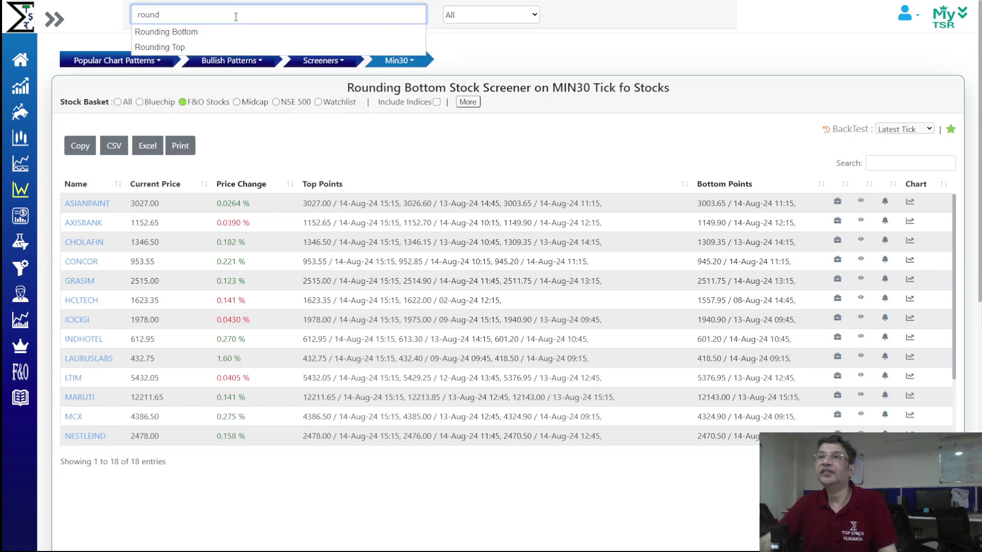
click(248, 47)
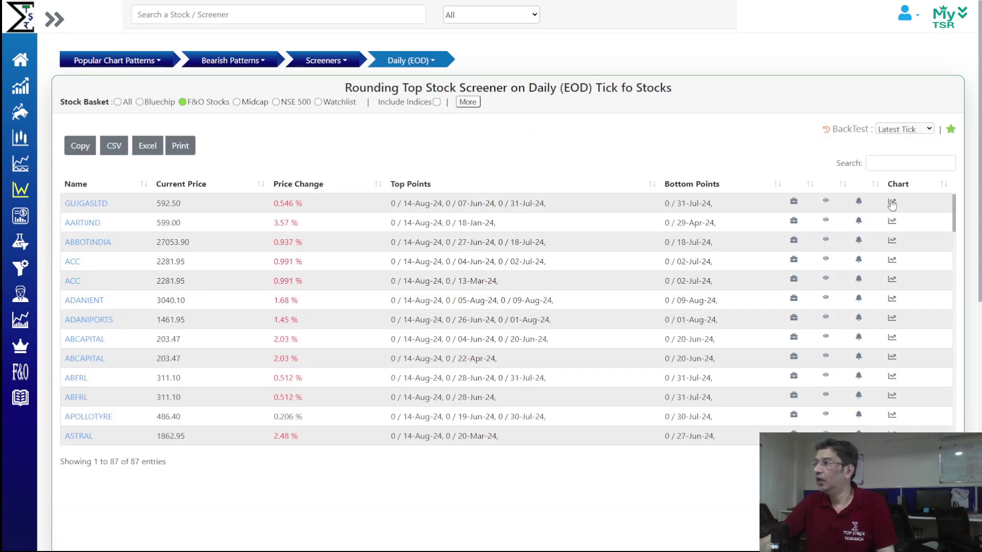
Step: Examine the daily rounding top pattern on the GUJGASLTD chart over a longer price history
click(892, 203)
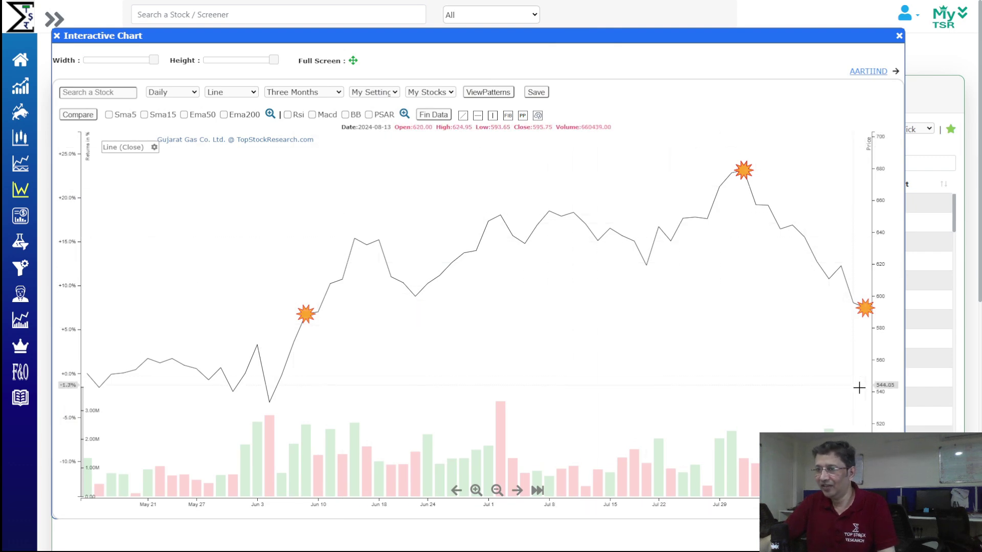
scroll(749, 332, down, 2)
scroll(749, 332, down, 2)
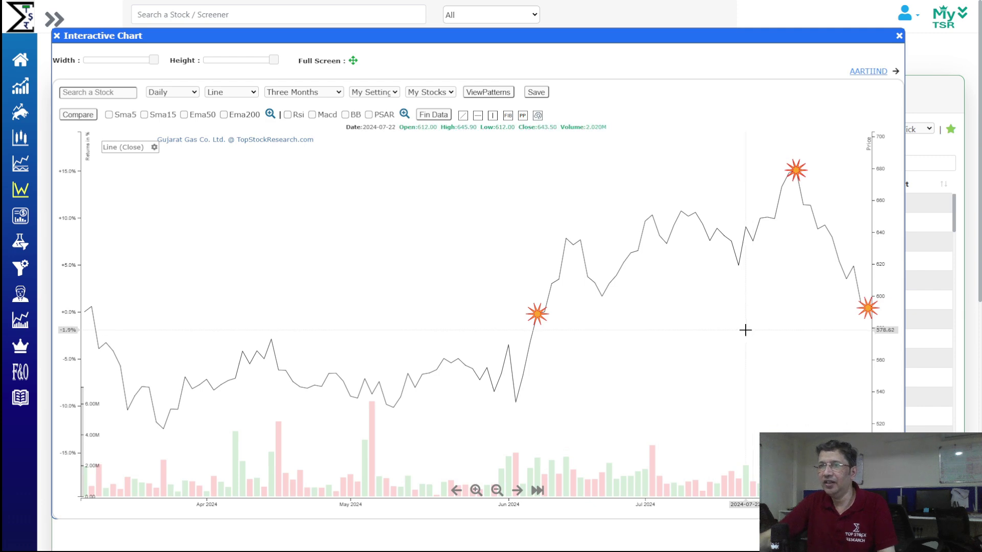
scroll(747, 329, down, 2)
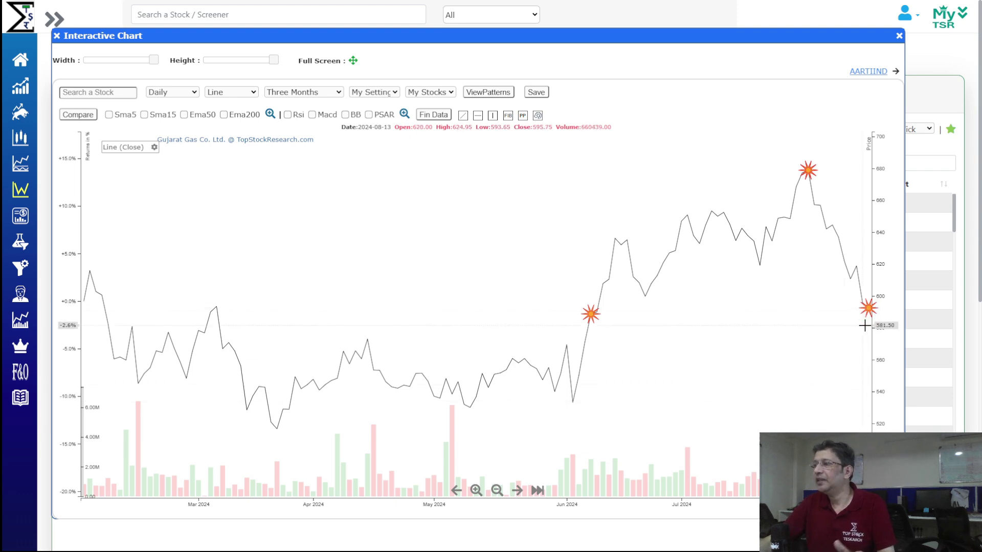
Step: Review the daily rounding top charts from AARTIIND through the first ACC entry and close the interactive chart
click(864, 72)
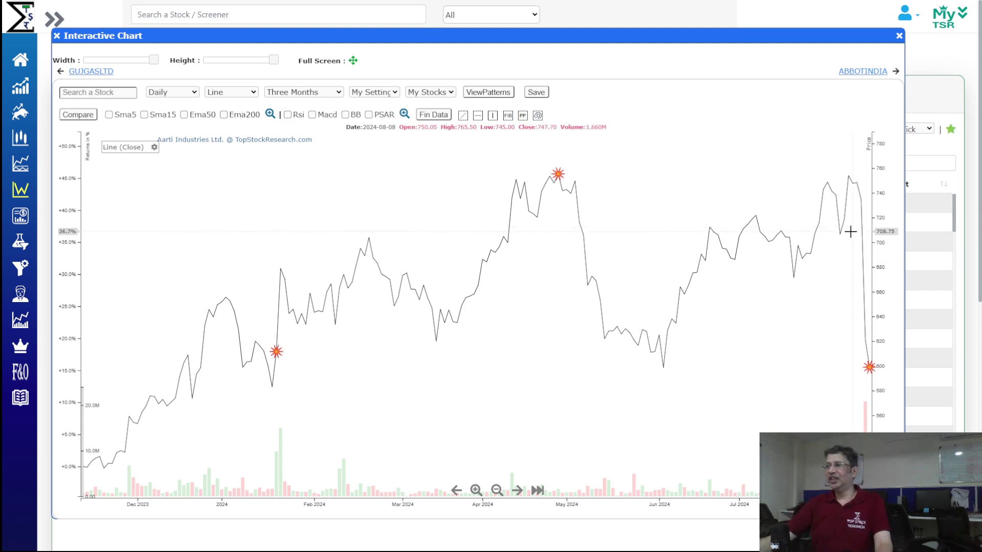
click(864, 71)
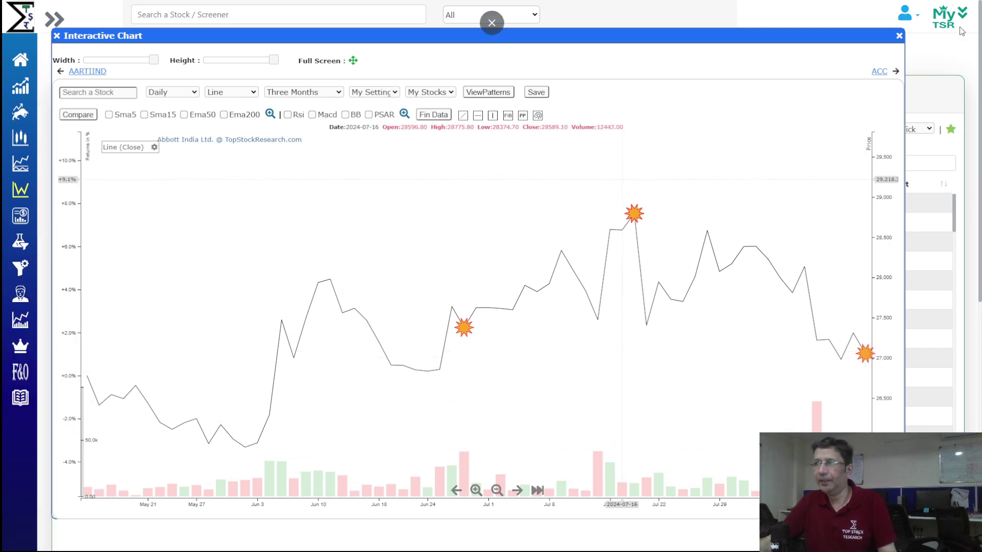
click(879, 72)
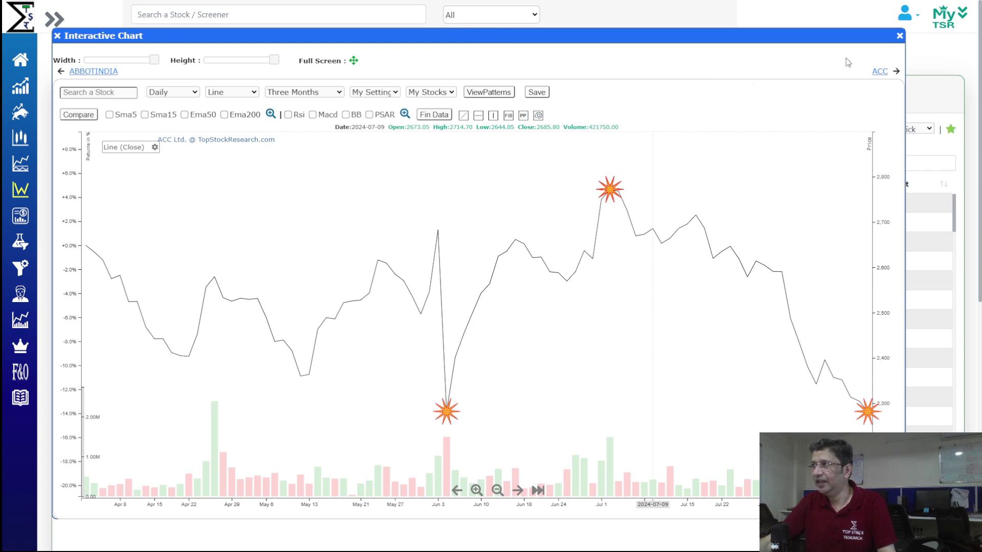
click(900, 35)
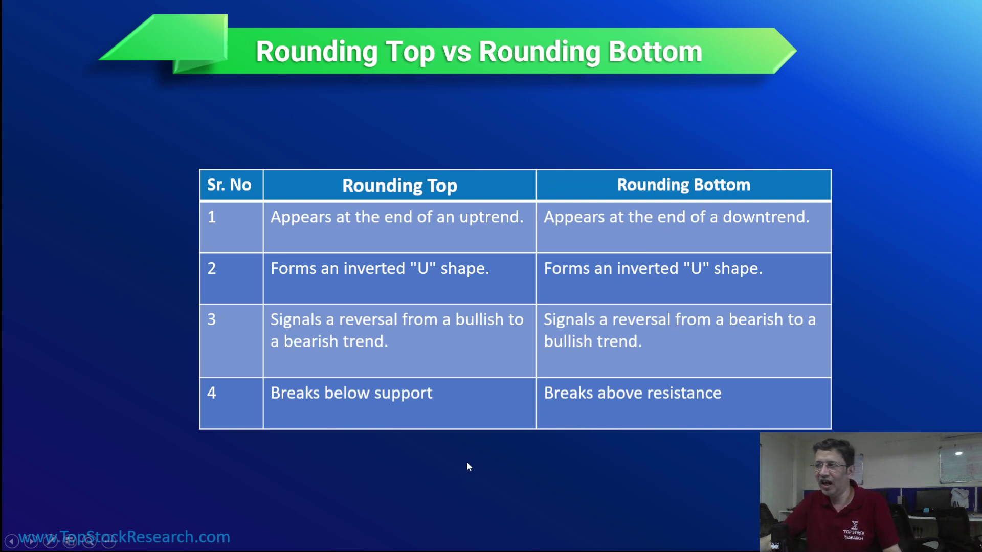
click(566, 284)
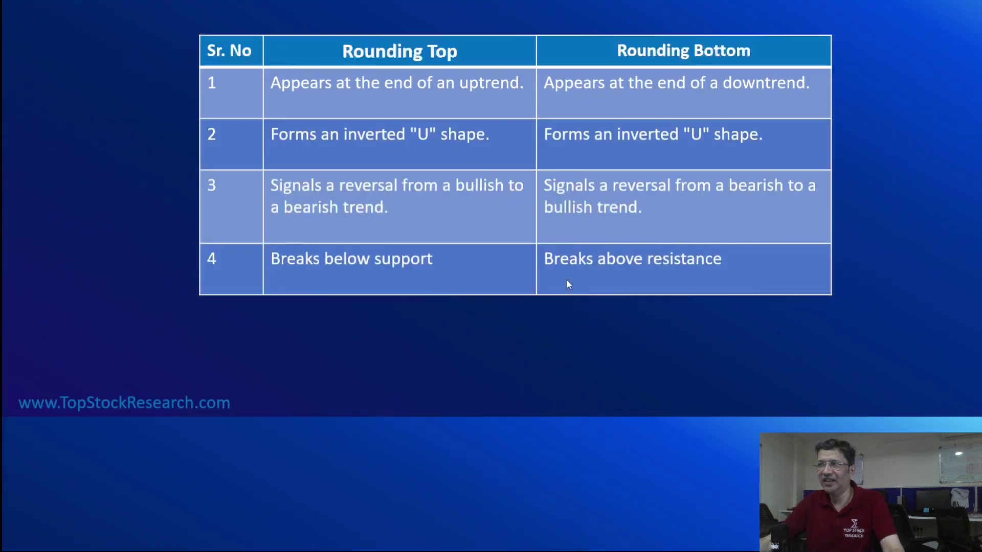